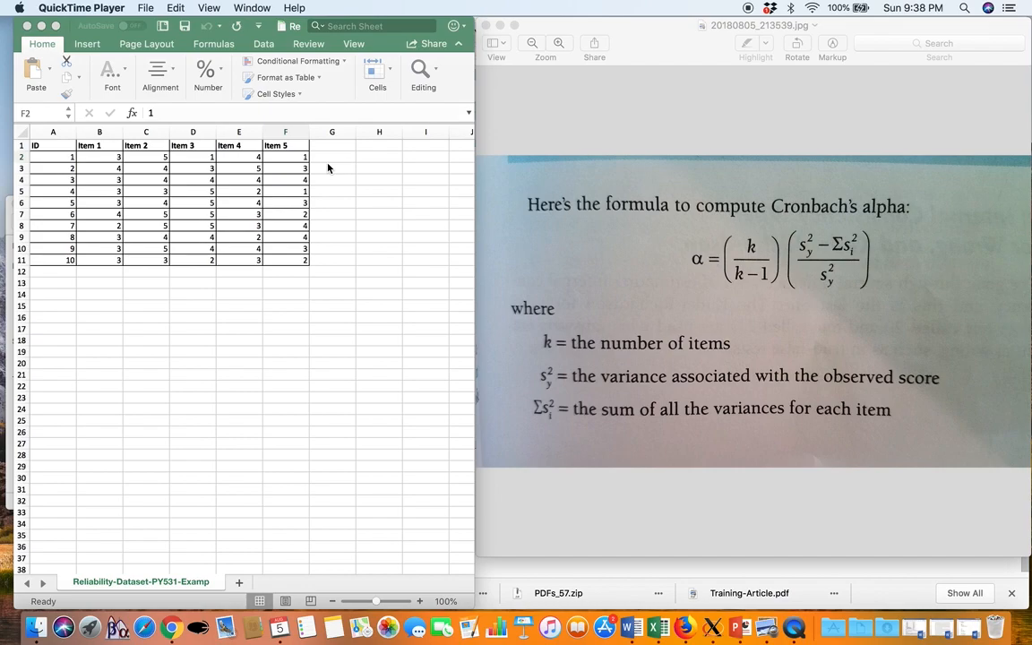
Add the column header "total score" in cell G1, beside Item 5
click(332, 145)
double_click(331, 146)
text(total)
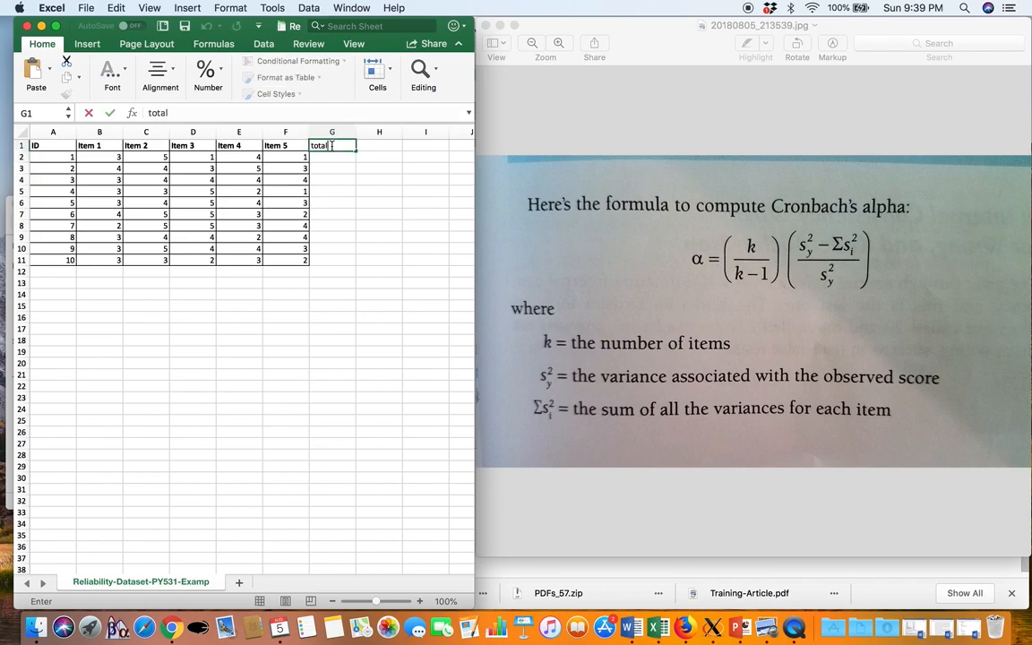
text( scores)
key(BackSpace)
key(Return)
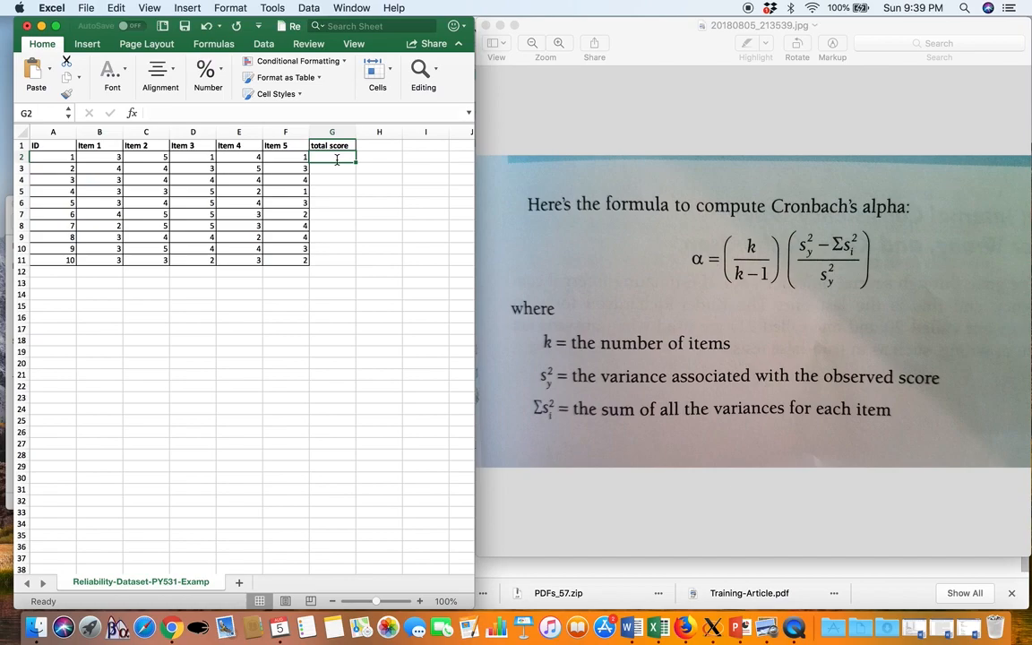
Calculate the first respondent's total score in G2 with =SUM(B2:F2)
text(=)
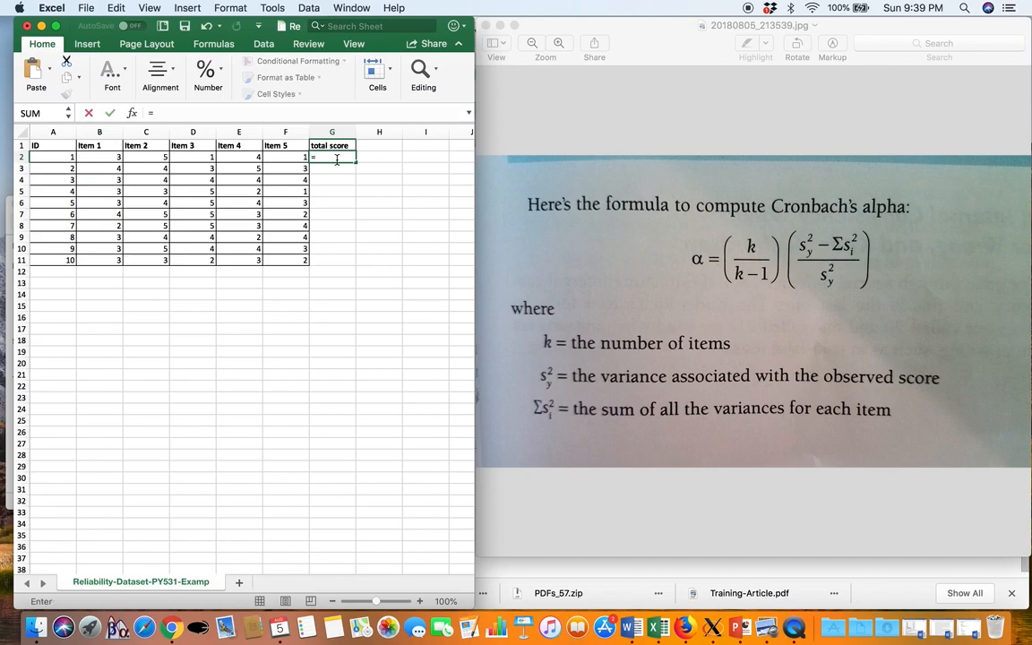
text(sum()
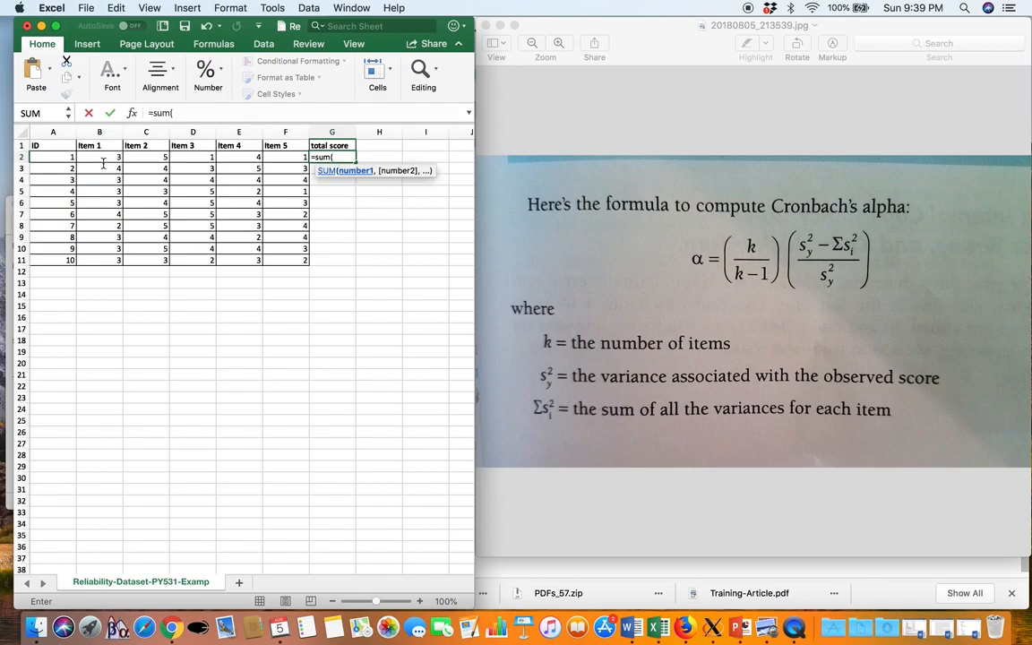
drag(109, 157, 290, 161)
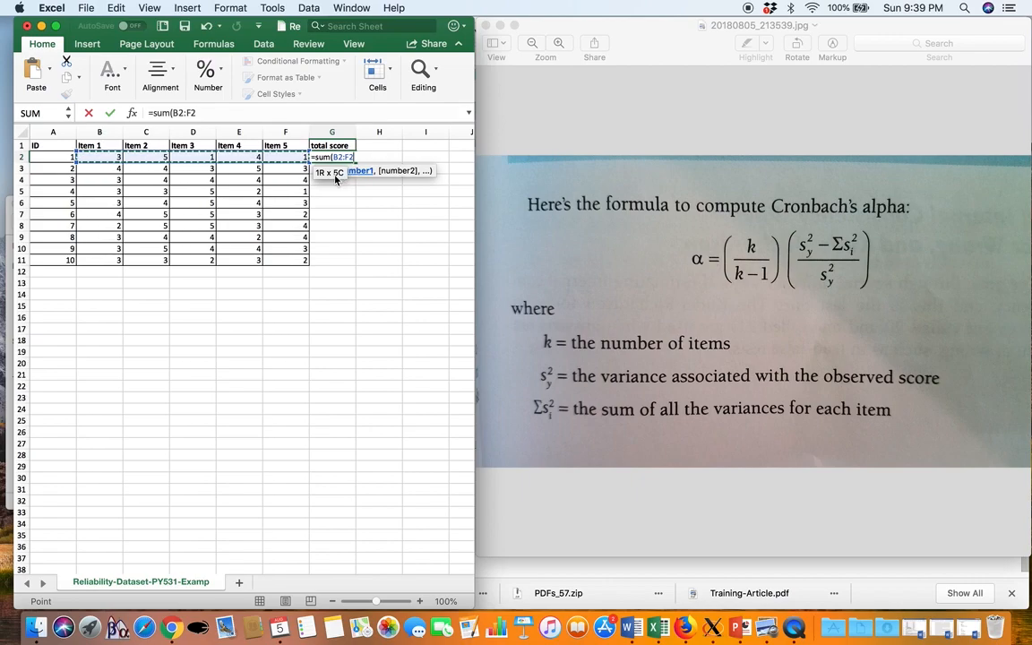
text())
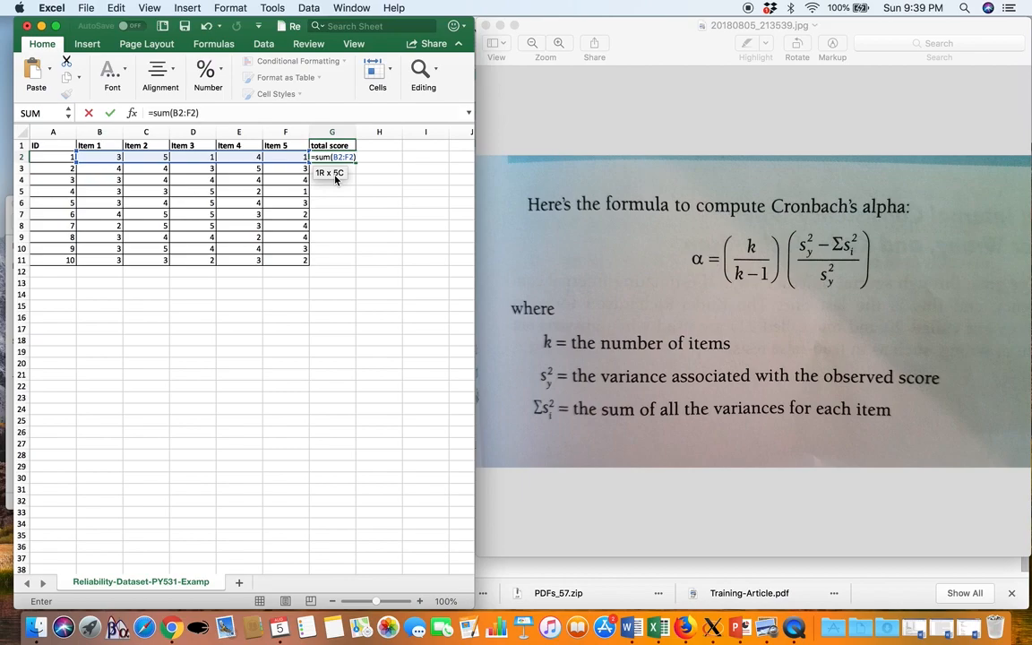
key(Return)
click(344, 159)
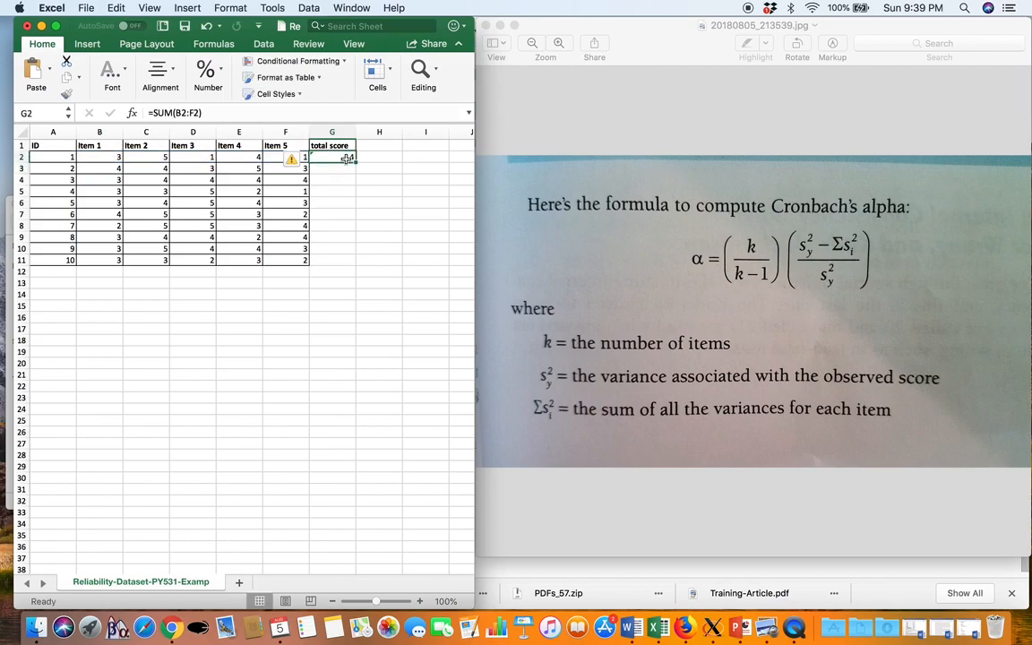
Enter =SUM(B3:F3) in G3 and fill the formula down to G11 for the remaining respondents
click(346, 170)
text(=sum()
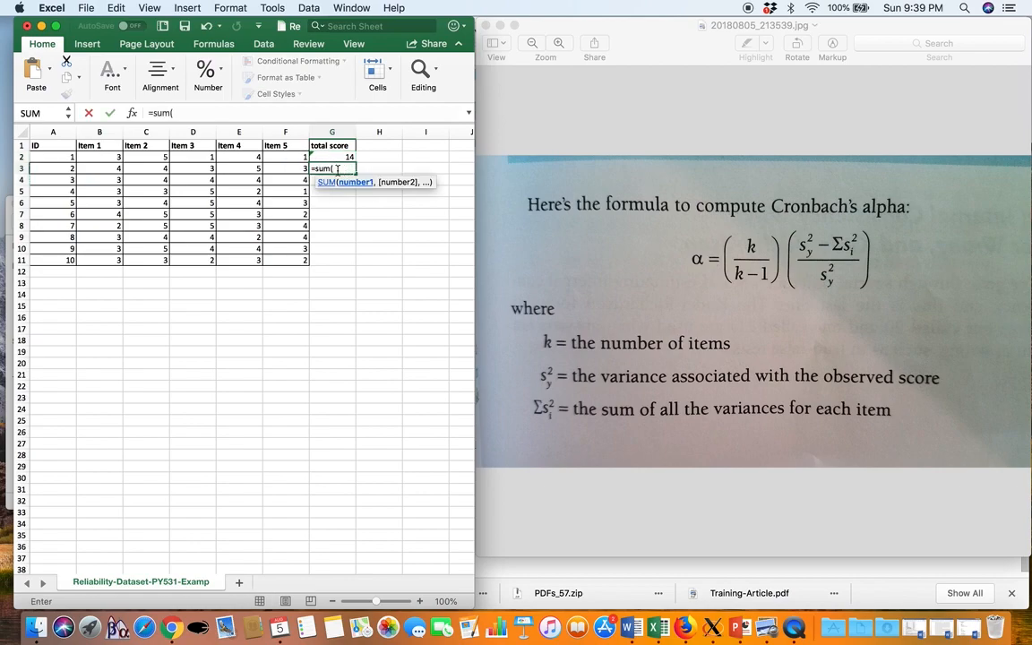
drag(106, 168, 281, 170)
key(Return)
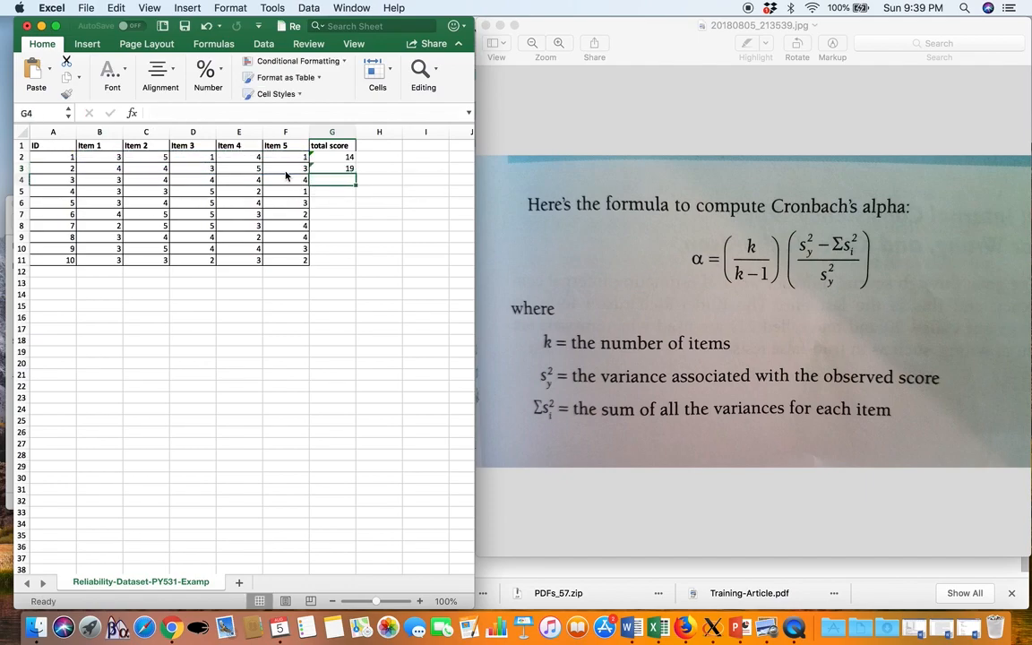
click(342, 168)
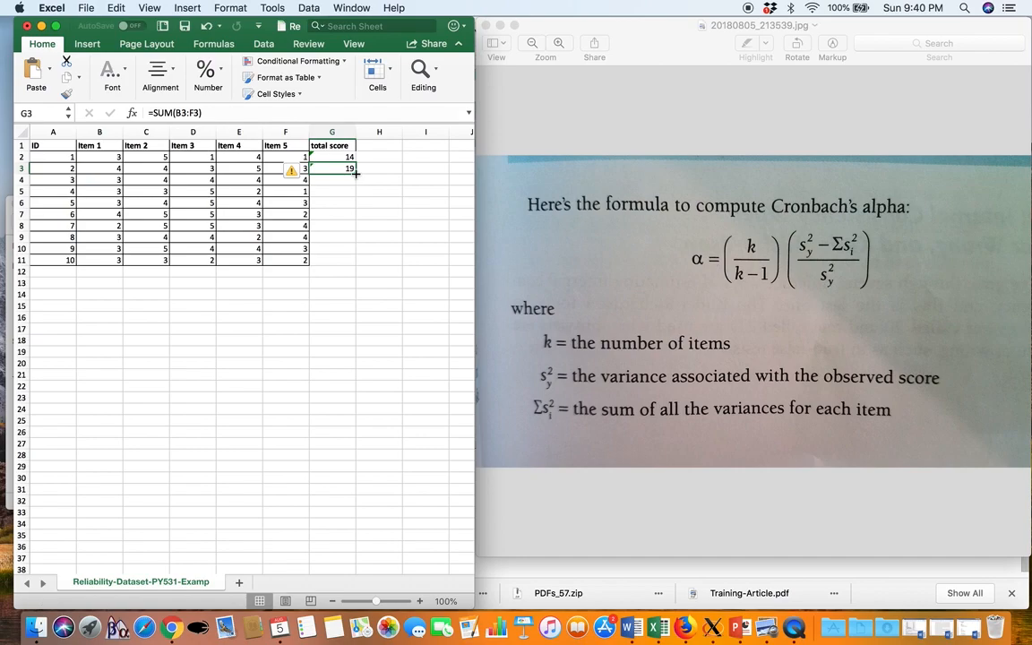
drag(356, 173, 350, 264)
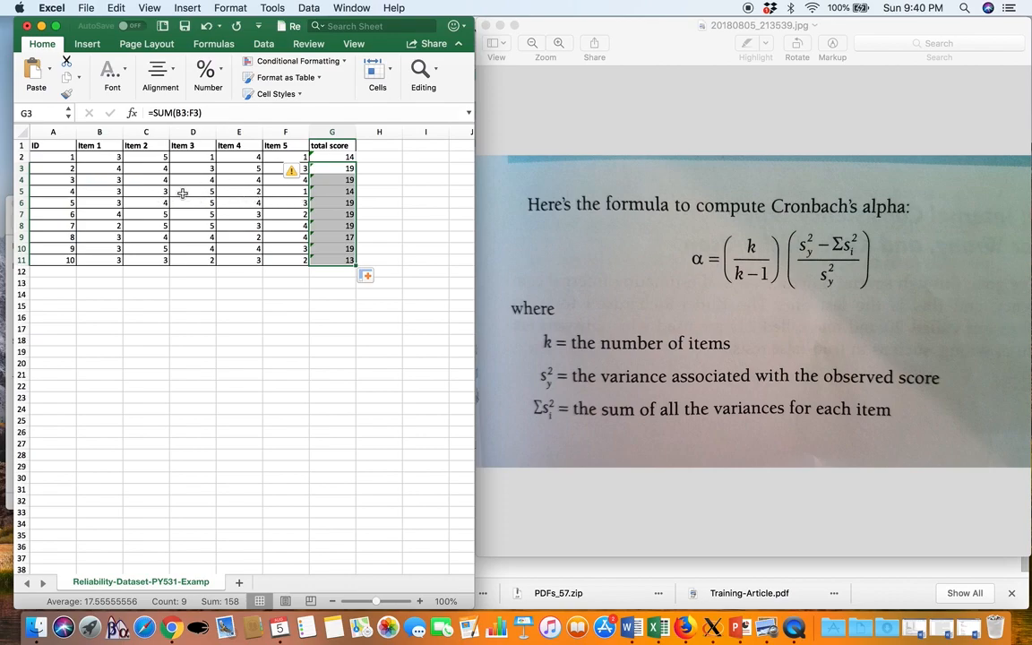
Check the cell ranges used by the copied total score formulas, such as those in G7 and G8
double_click(341, 214)
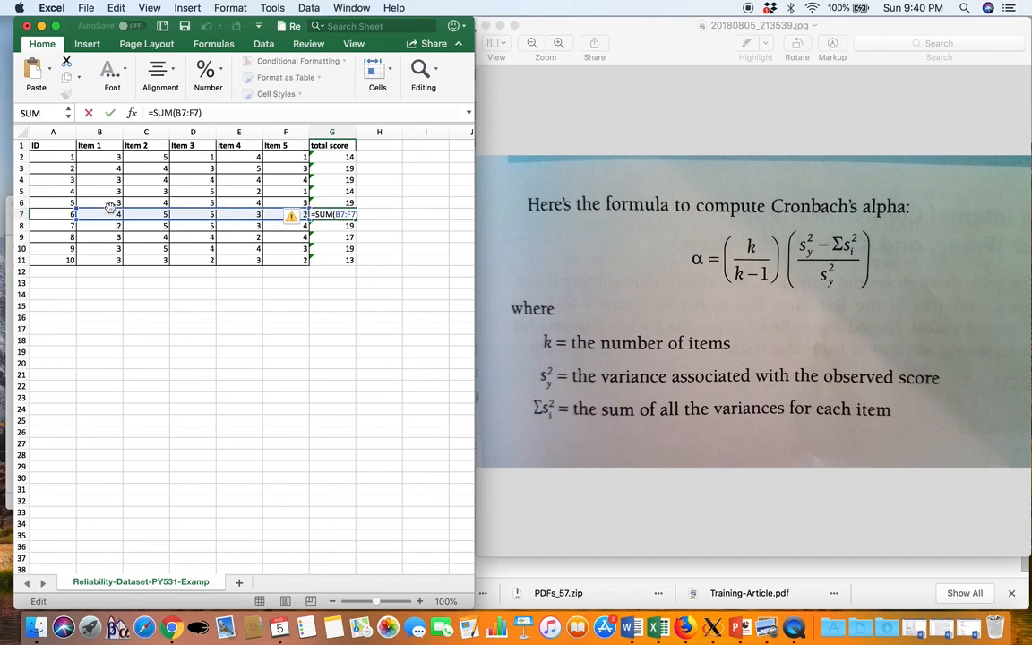
click(342, 231)
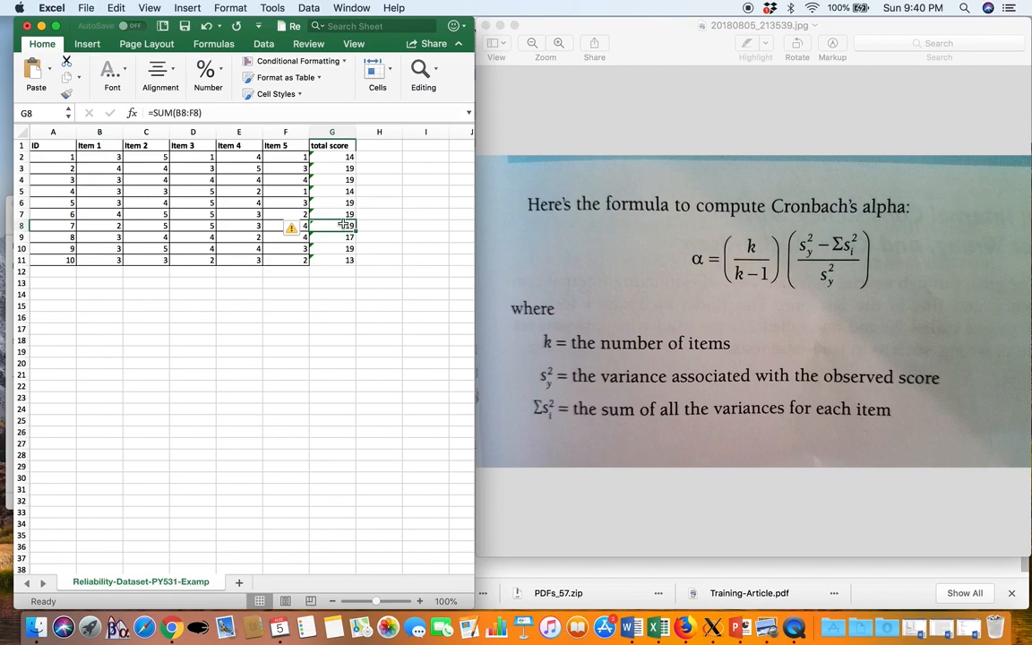
double_click(341, 229)
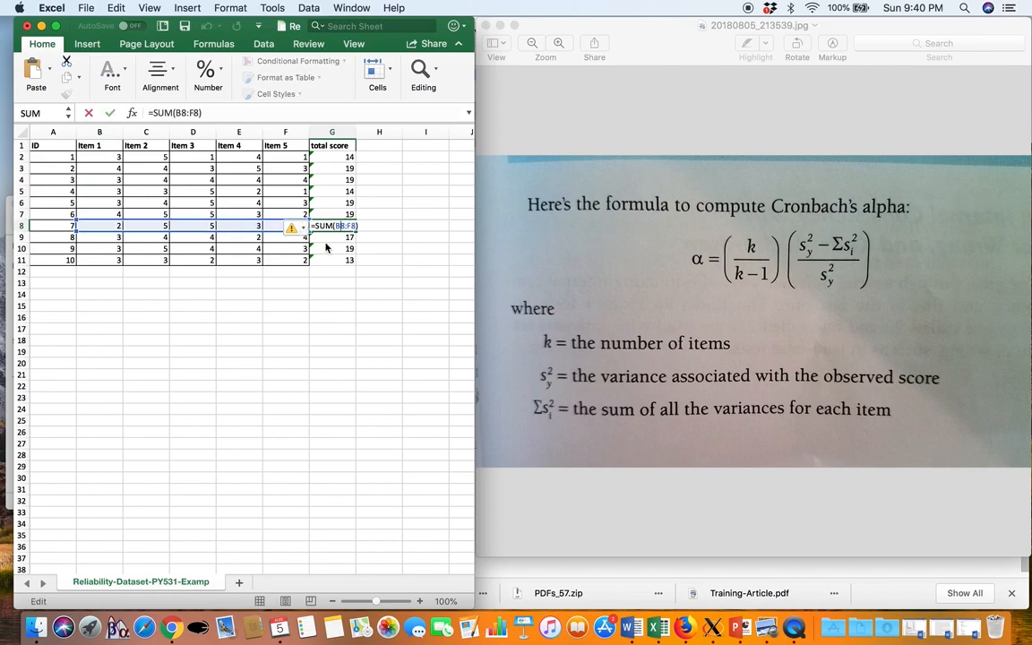
key(Return)
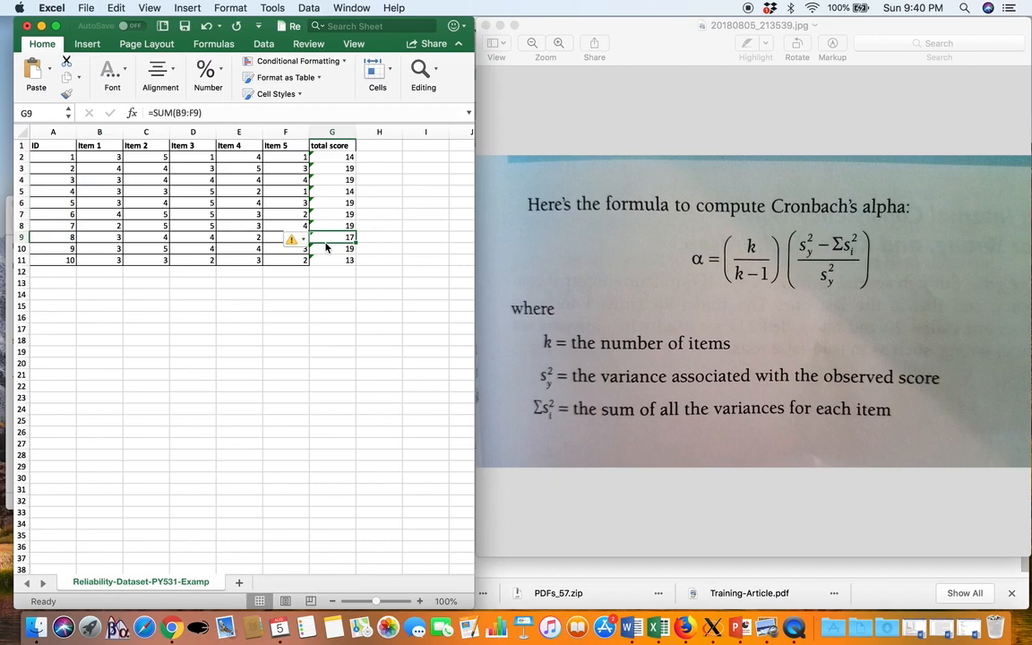
click(345, 180)
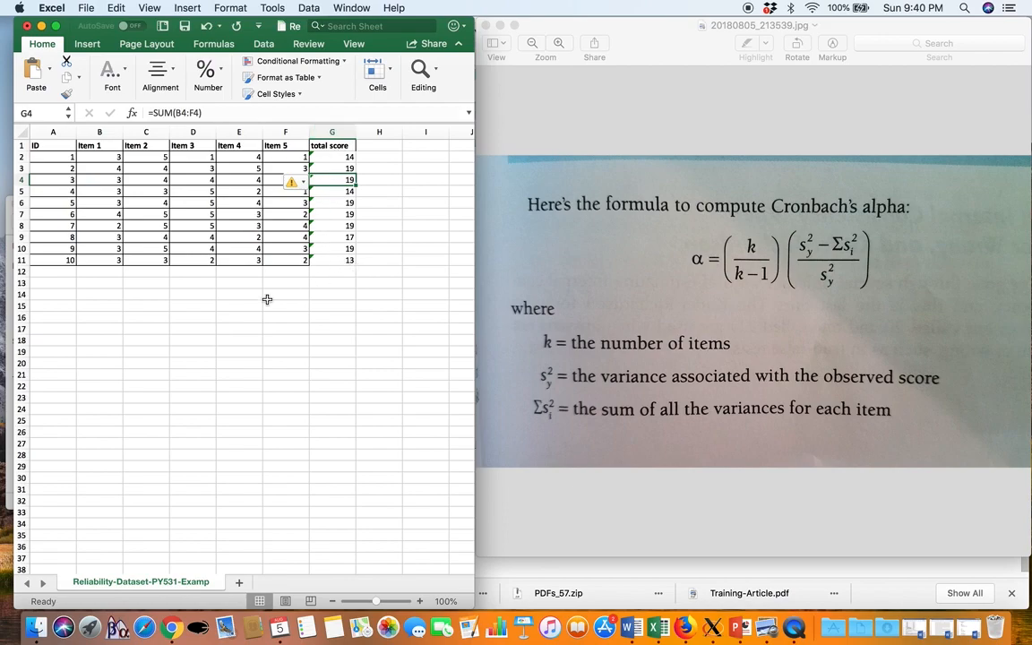
Label cell E14 "k" and enter 5 as the number of items in F14
click(233, 295)
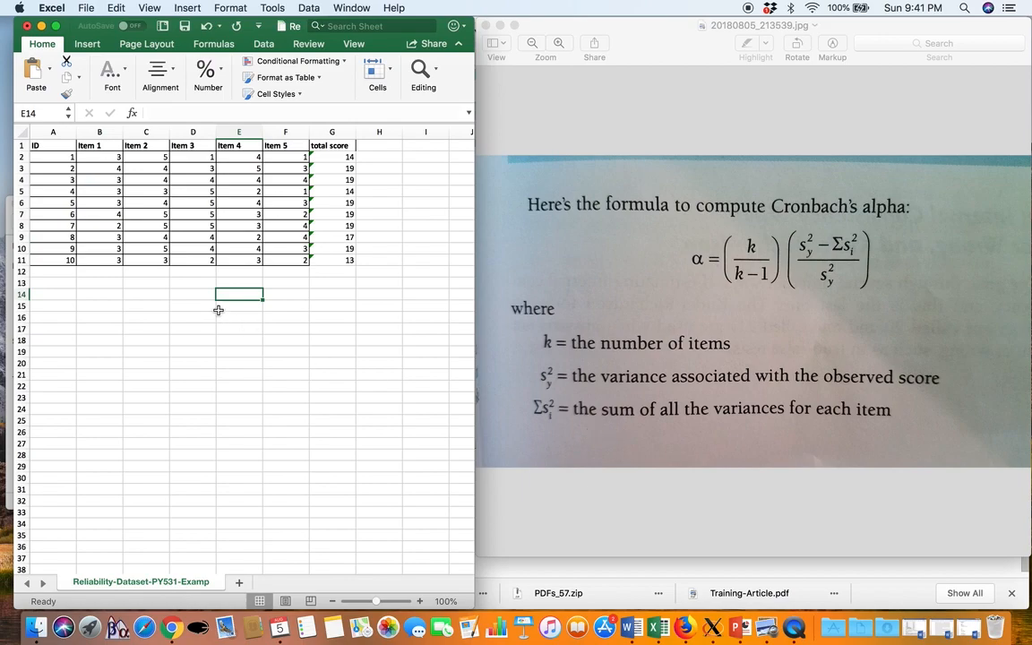
text(k)
key(Tab)
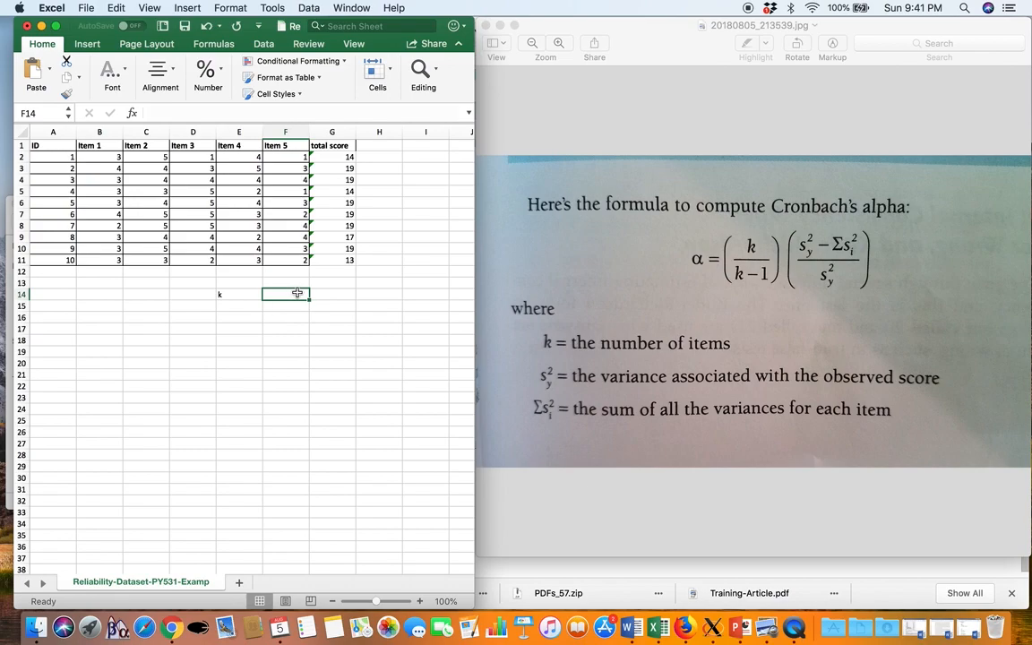
text(5)
key(Return)
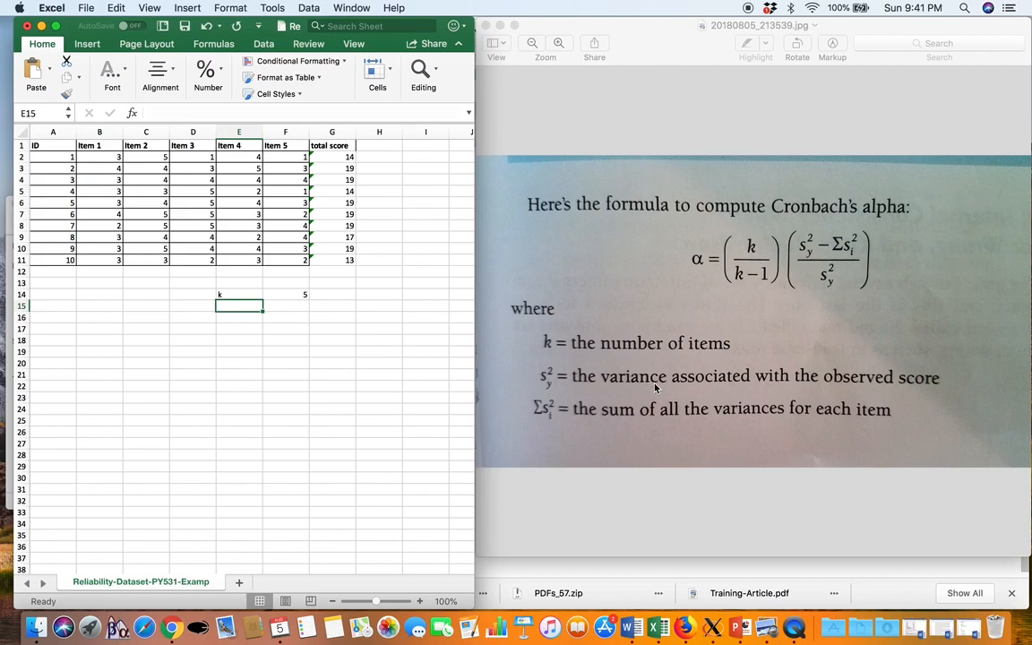
Switch to Chrome and search Google in a new tab for "variance formula excel", showing image results
click(339, 285)
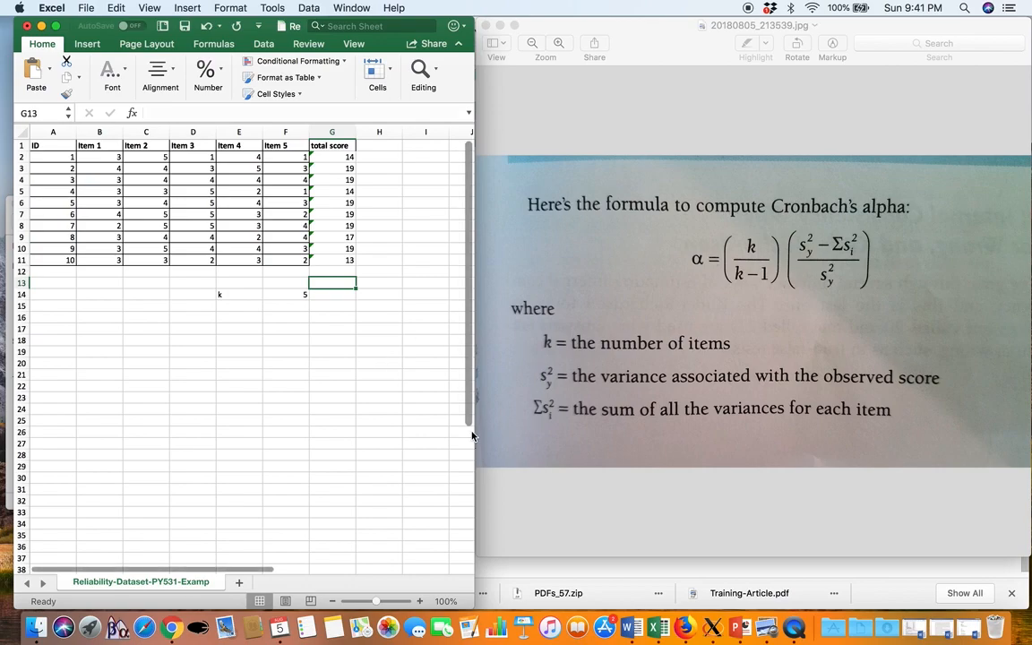
click(170, 627)
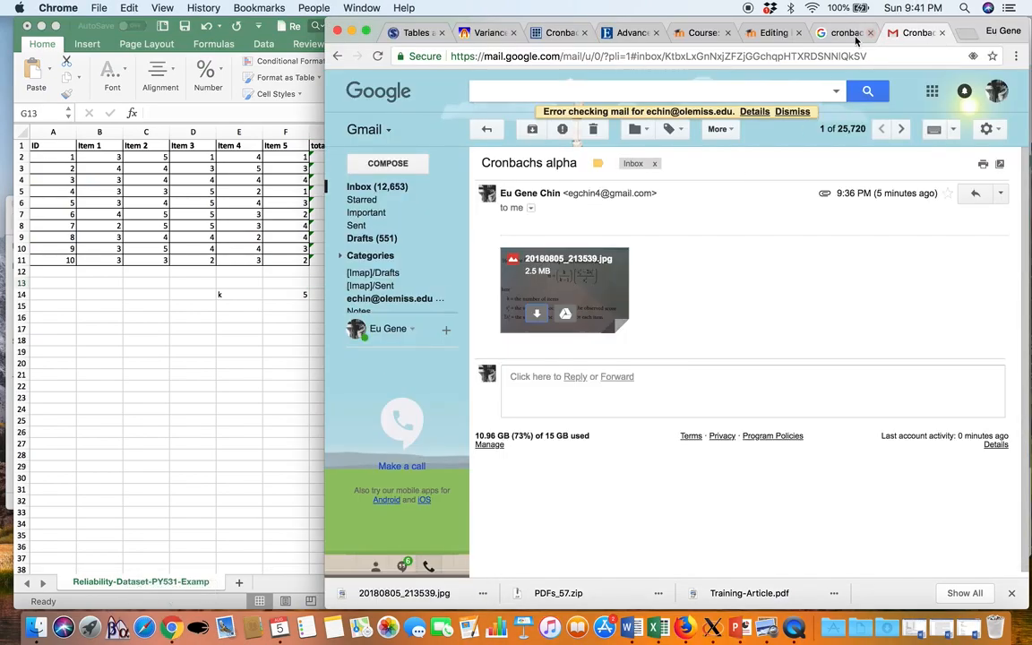
key(super+t)
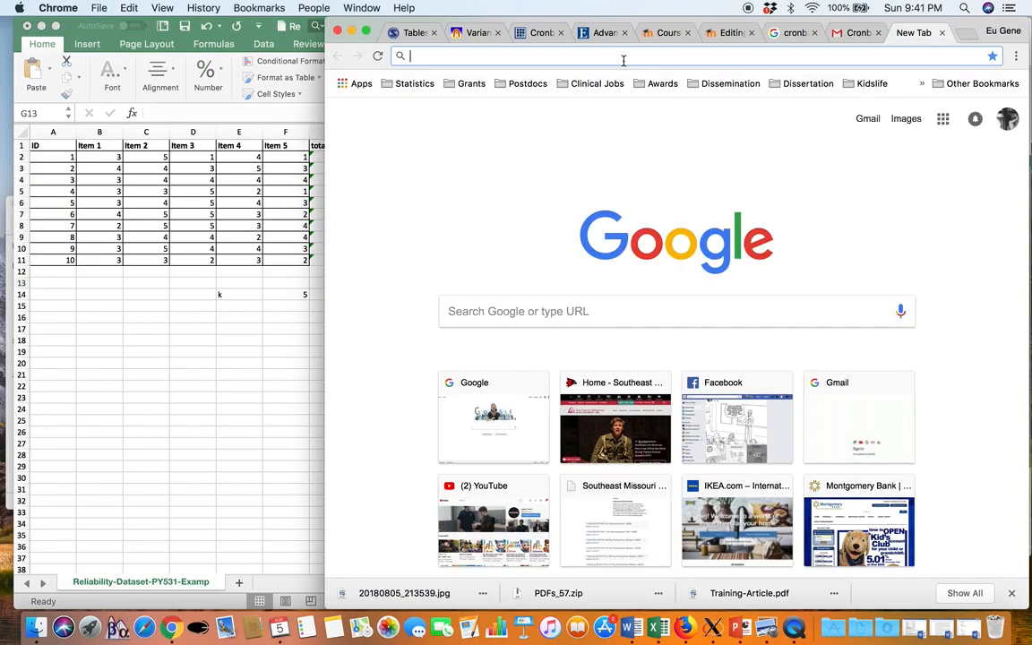
text(variance )
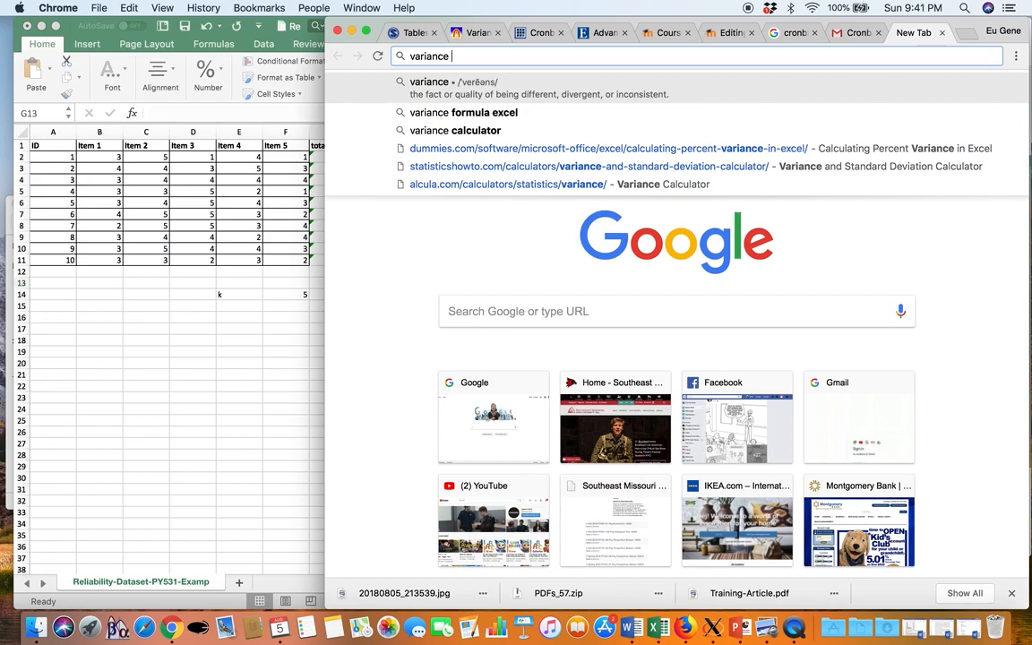
text(formu)
key(Return)
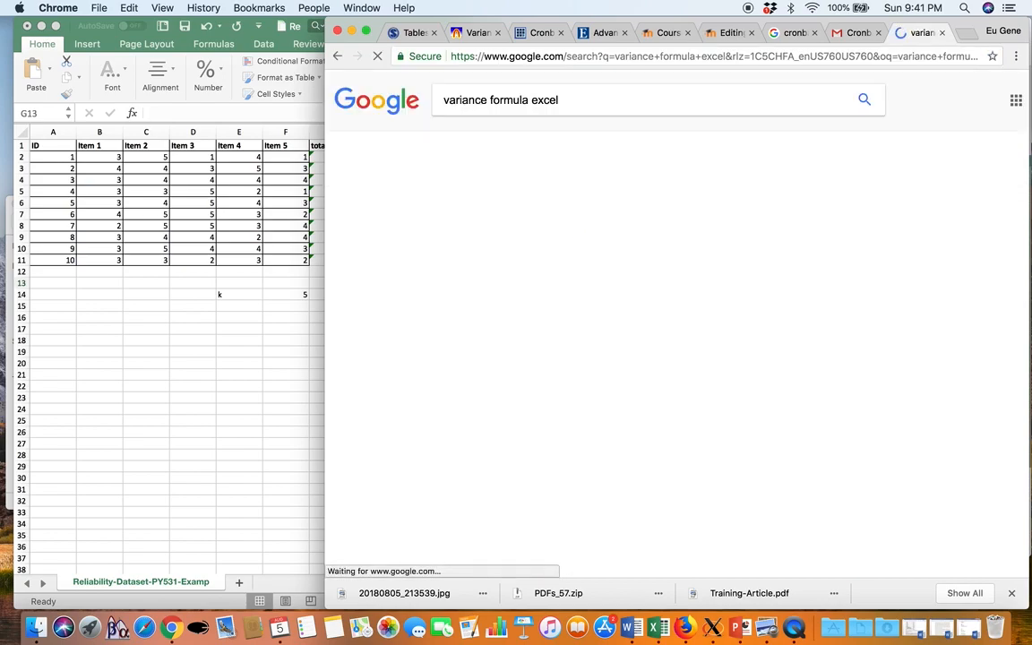
click(547, 143)
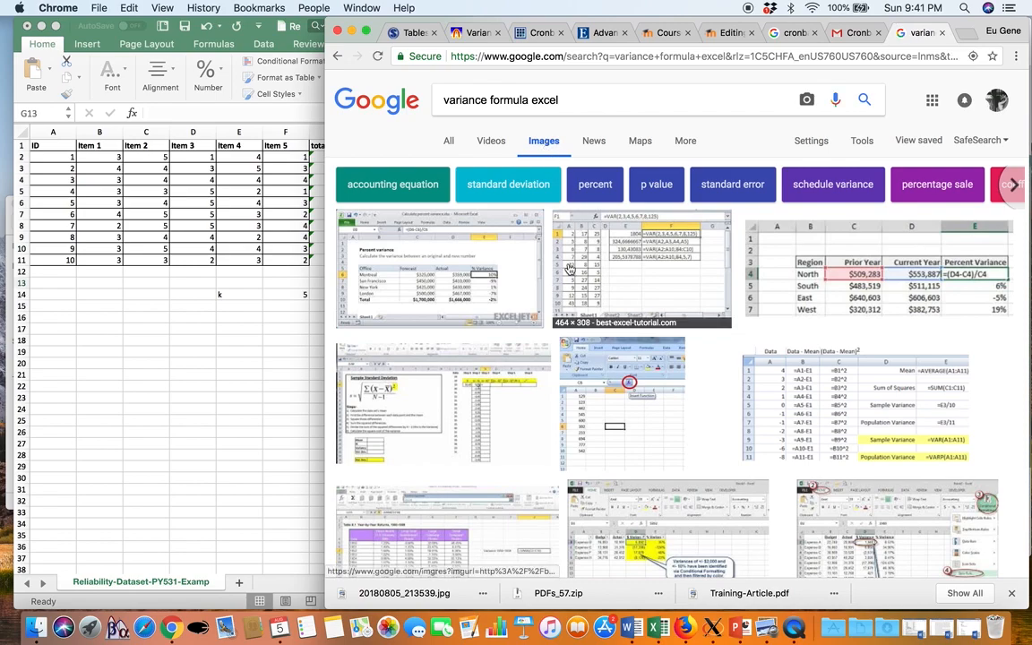
Shorten the image search query to "variance formula" and run it again
click(588, 105)
key(BackSpace)
key(BackSpace)
key(BackSpace)
key(BackSpace)
key(BackSpace)
key(BackSpace)
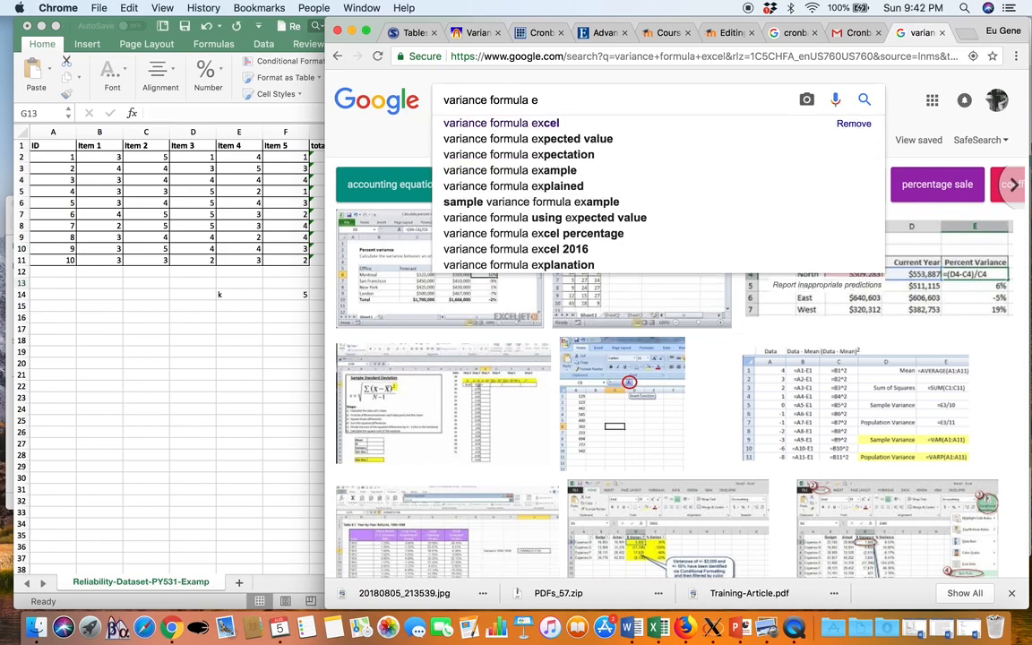
key(Return)
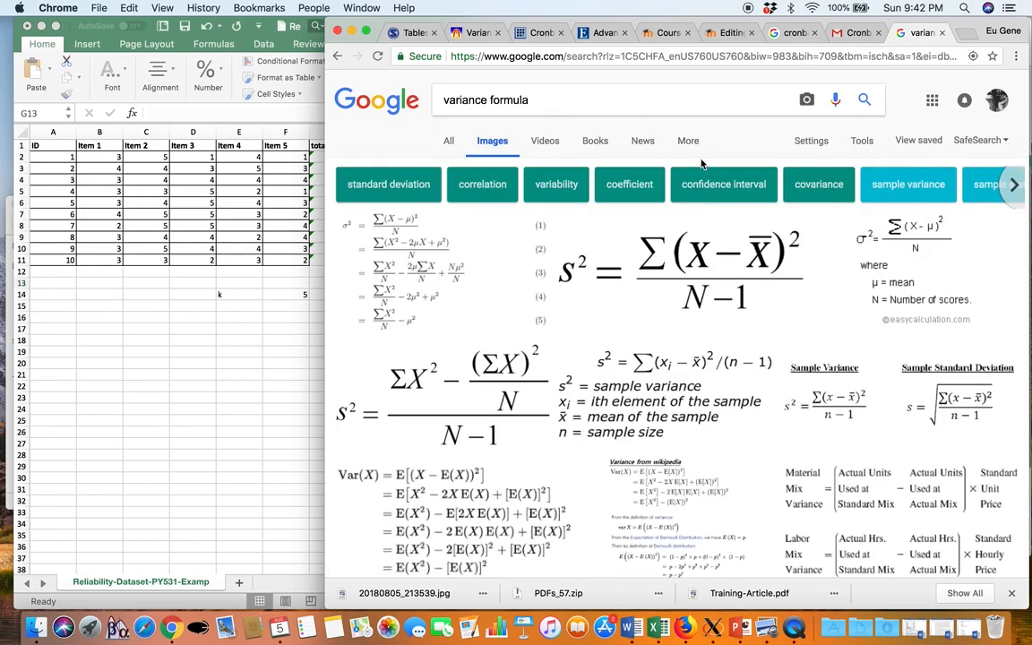
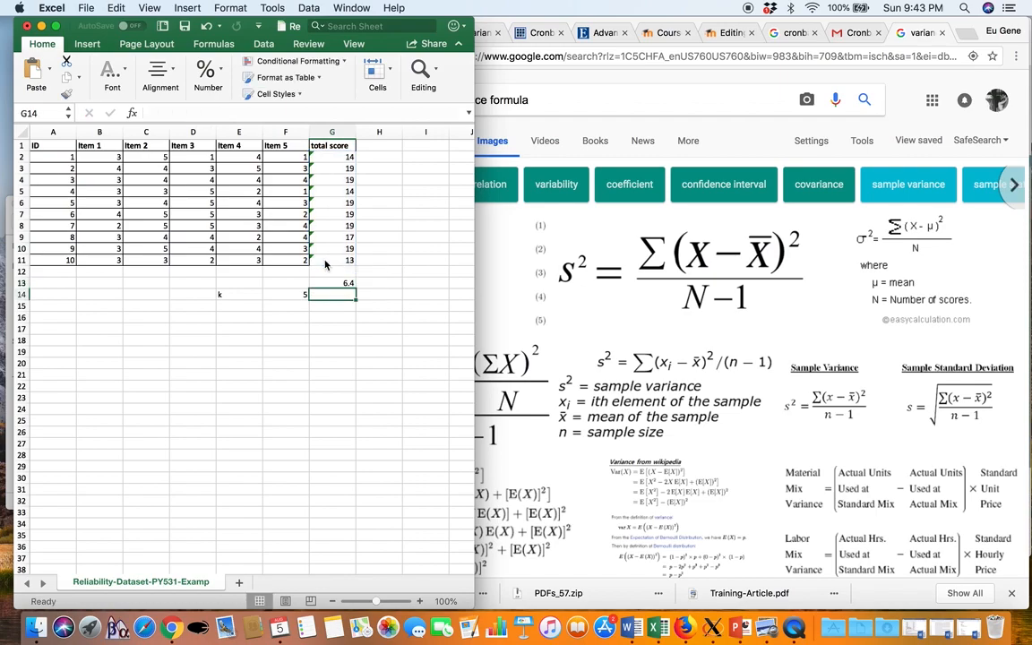
Minimize the Chrome window to reveal the Cronbach's alpha formula image, and label cell E15 "s^2" in Excel
click(544, 83)
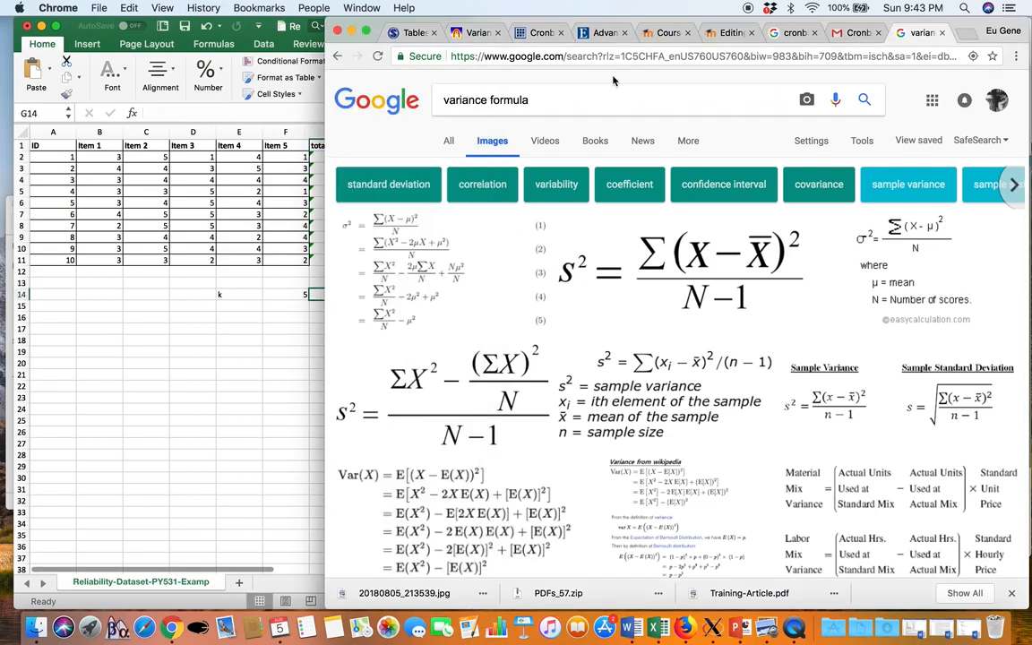
click(353, 30)
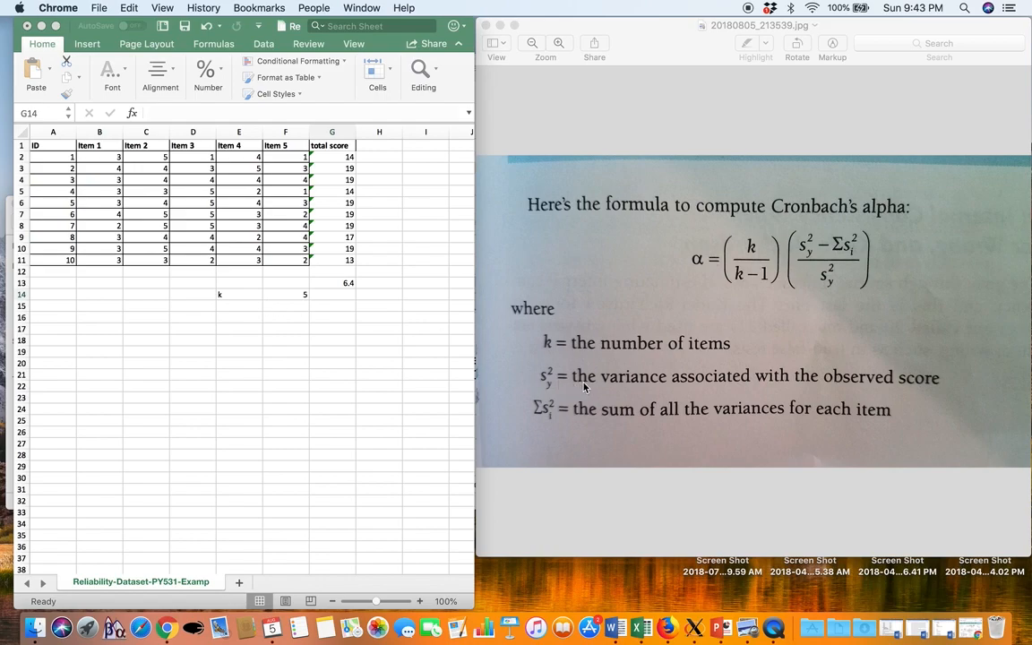
click(244, 306)
click(244, 306)
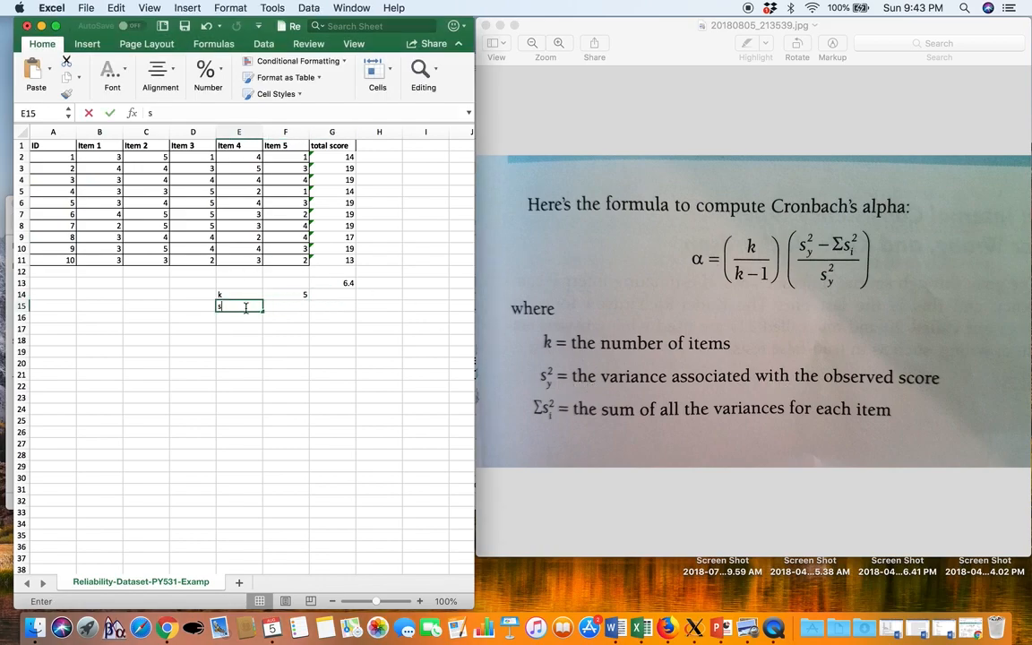
text(s)
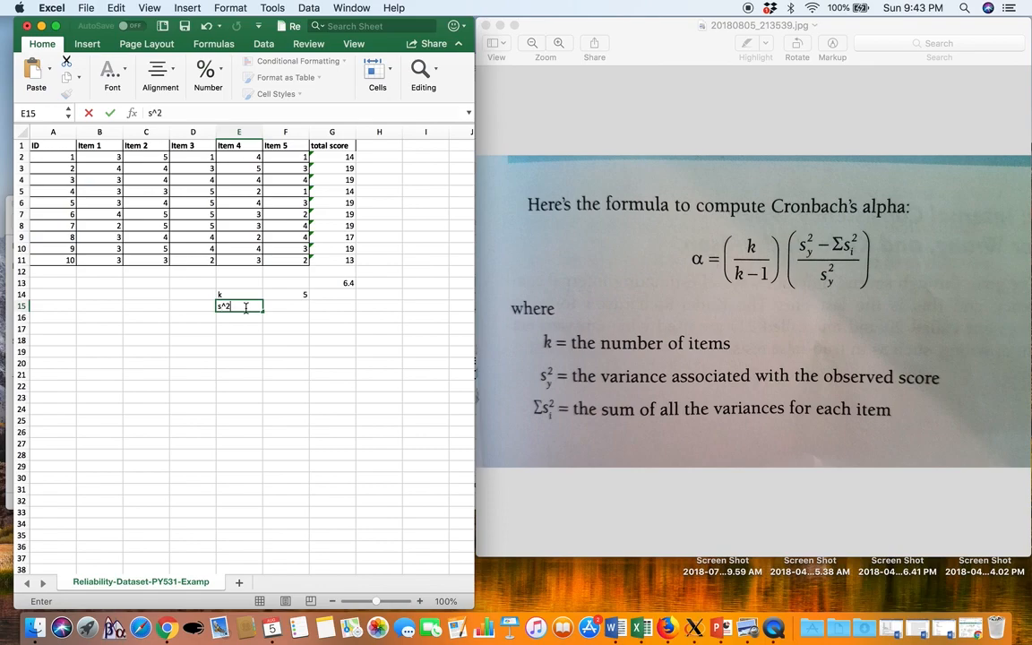
Set F15 to reference the total score variance in G13, and check G13's formula
click(276, 308)
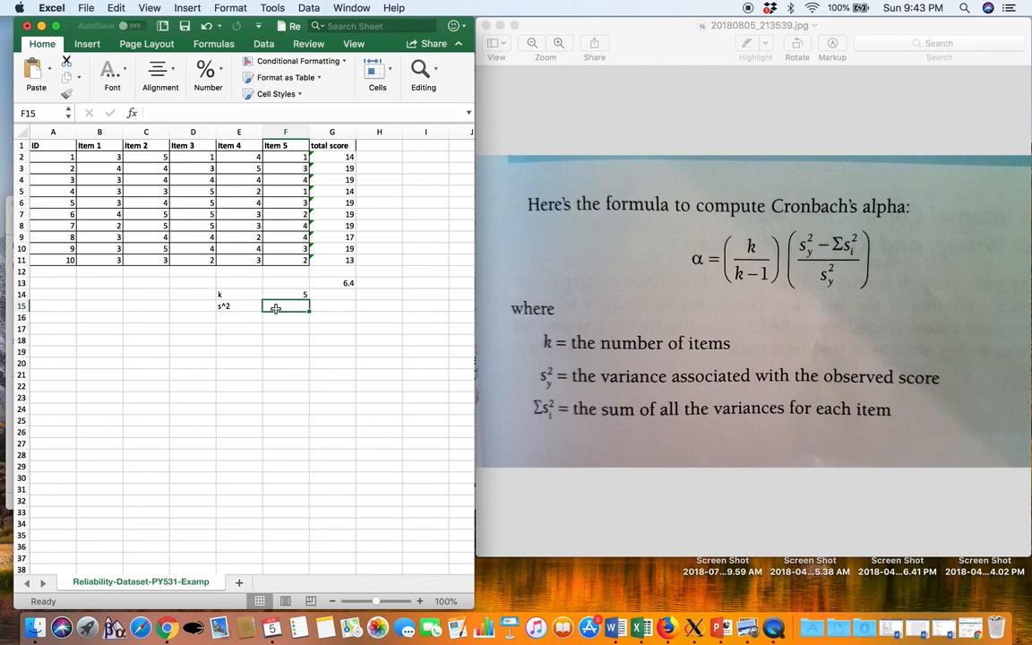
text(=)
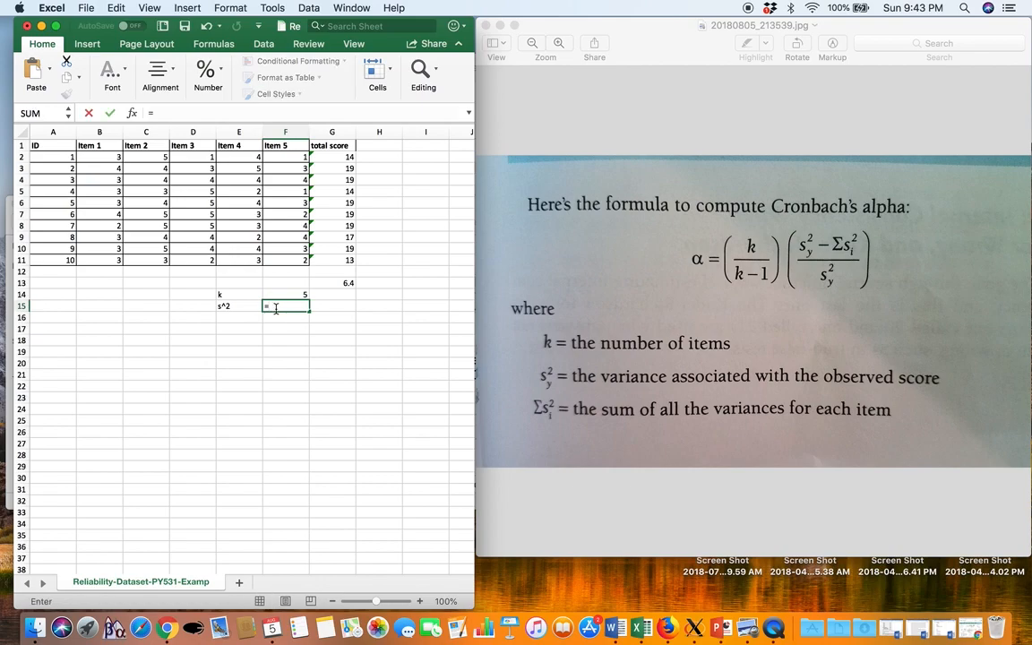
click(345, 283)
key(Return)
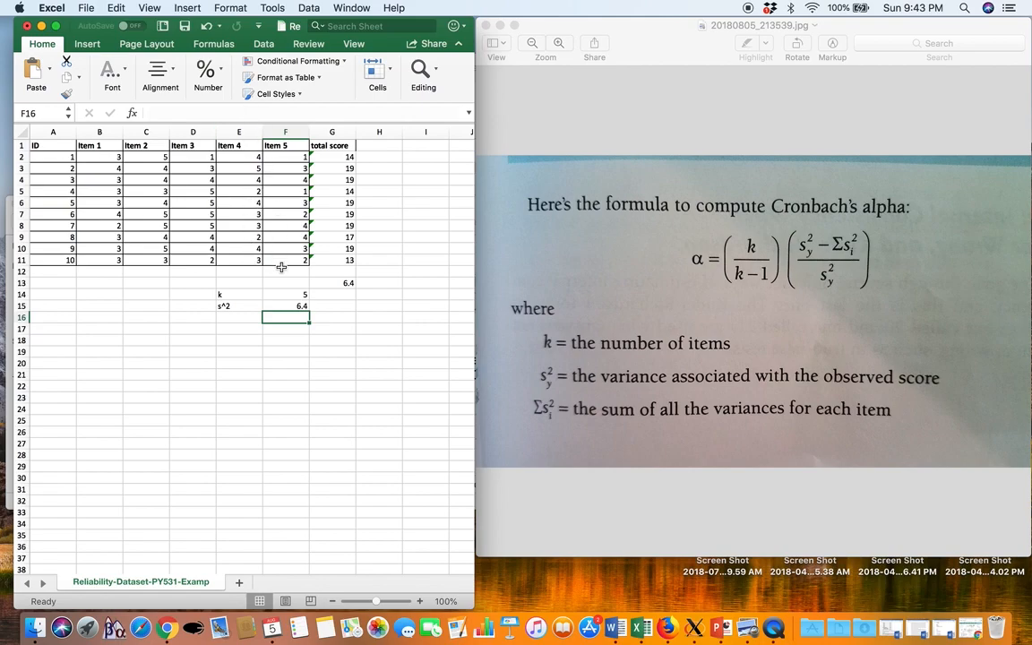
click(345, 285)
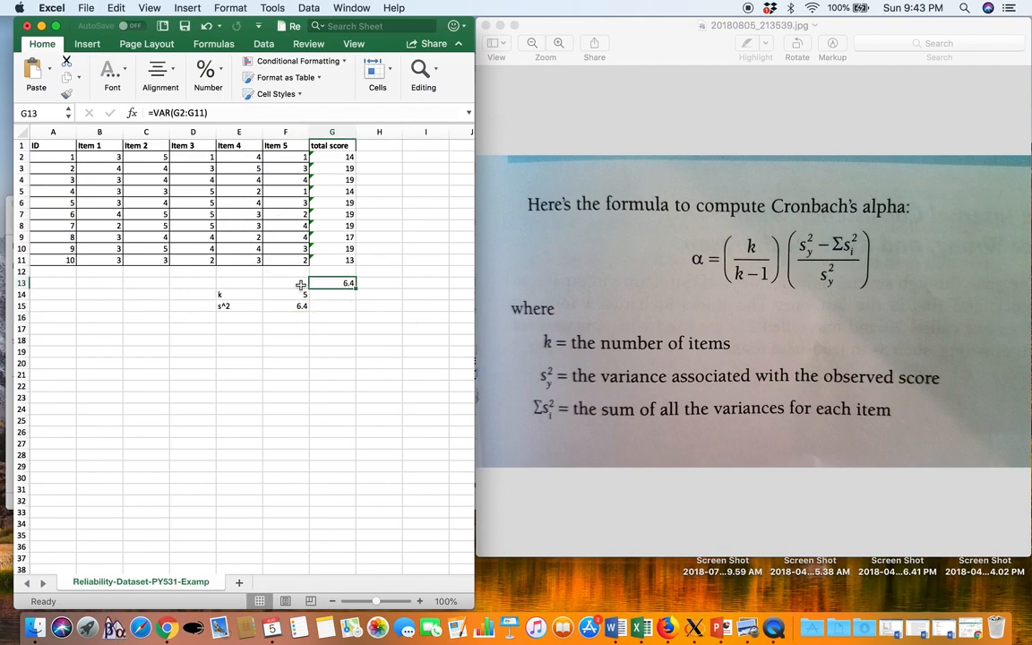
Compute the Item 1 variance in B12 with =VAR(B2:B11)
click(108, 271)
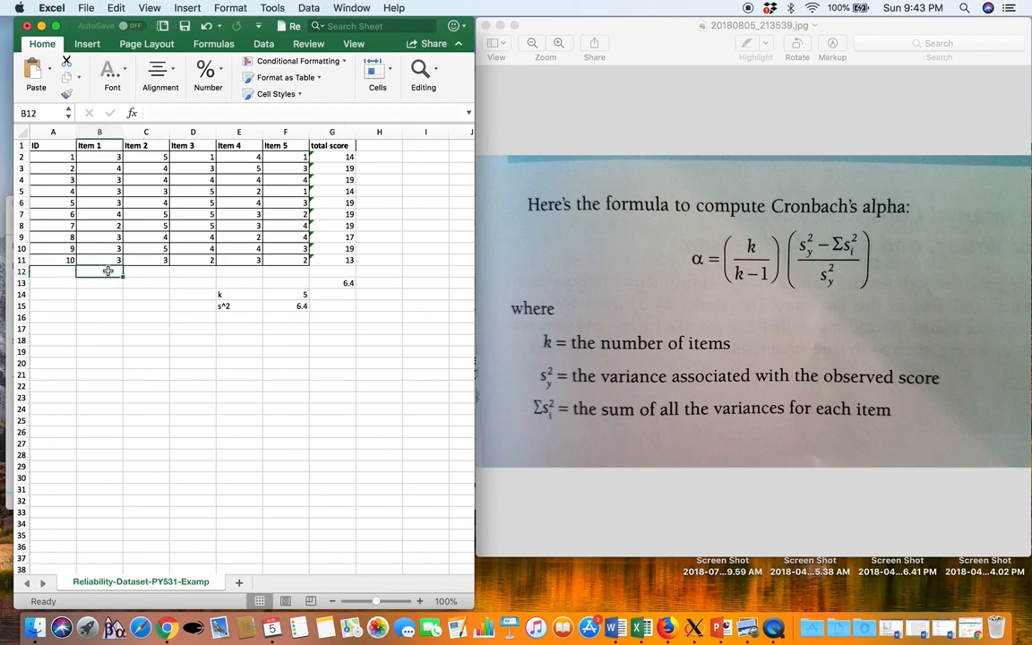
text(=var()
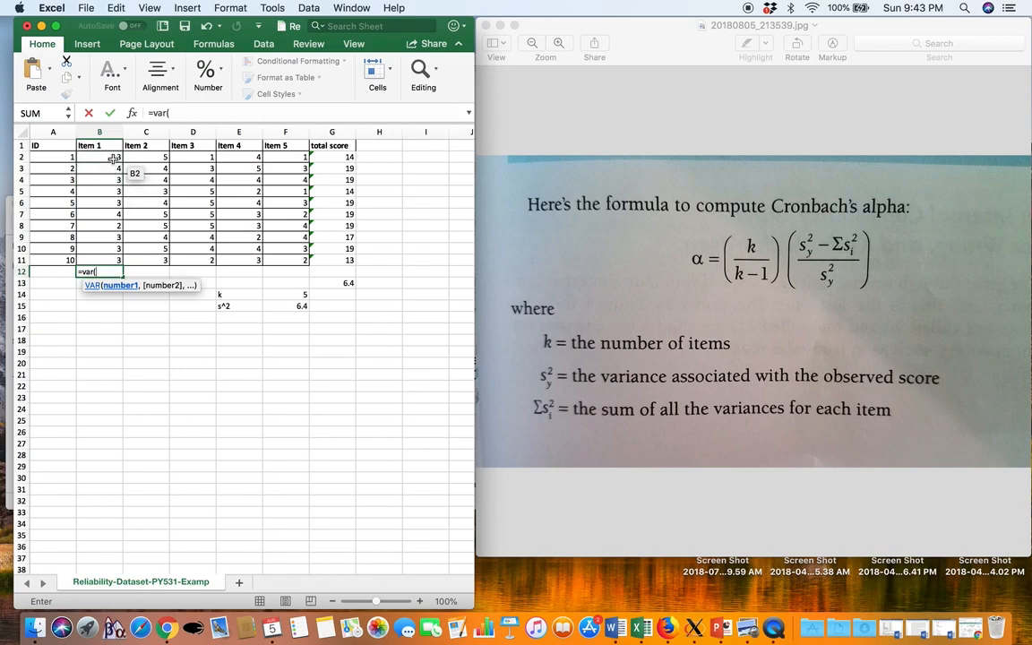
drag(107, 158, 104, 261)
text())
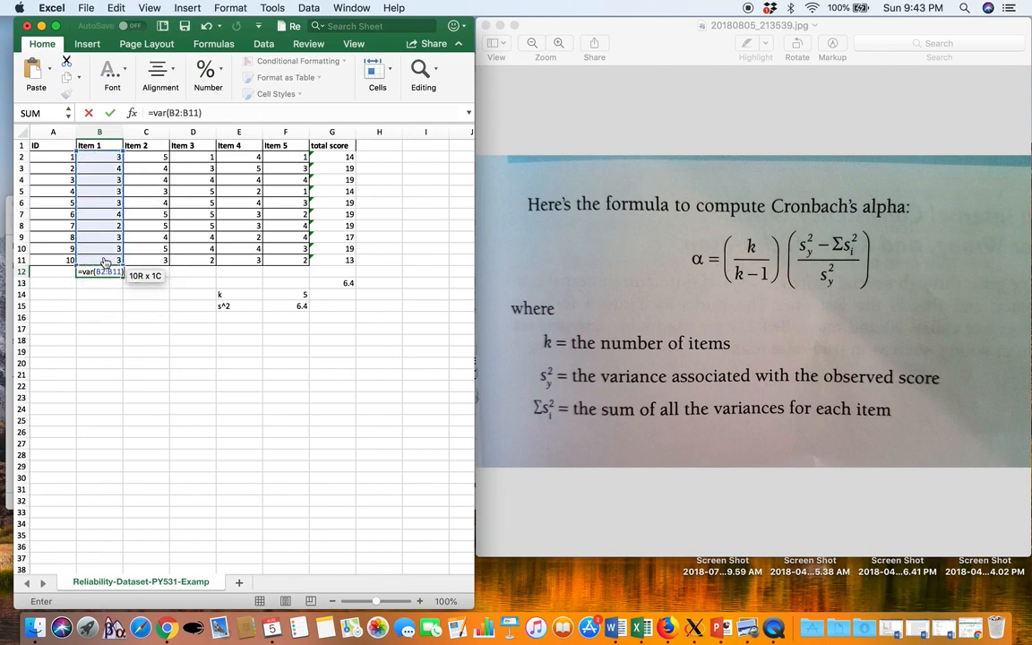
key(Return)
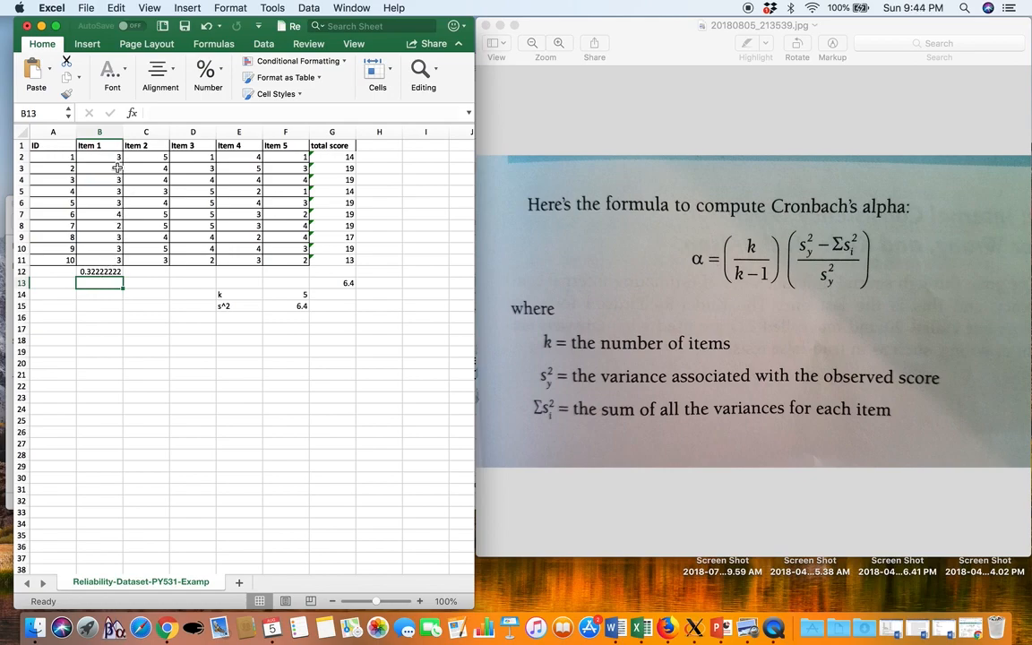
click(100, 271)
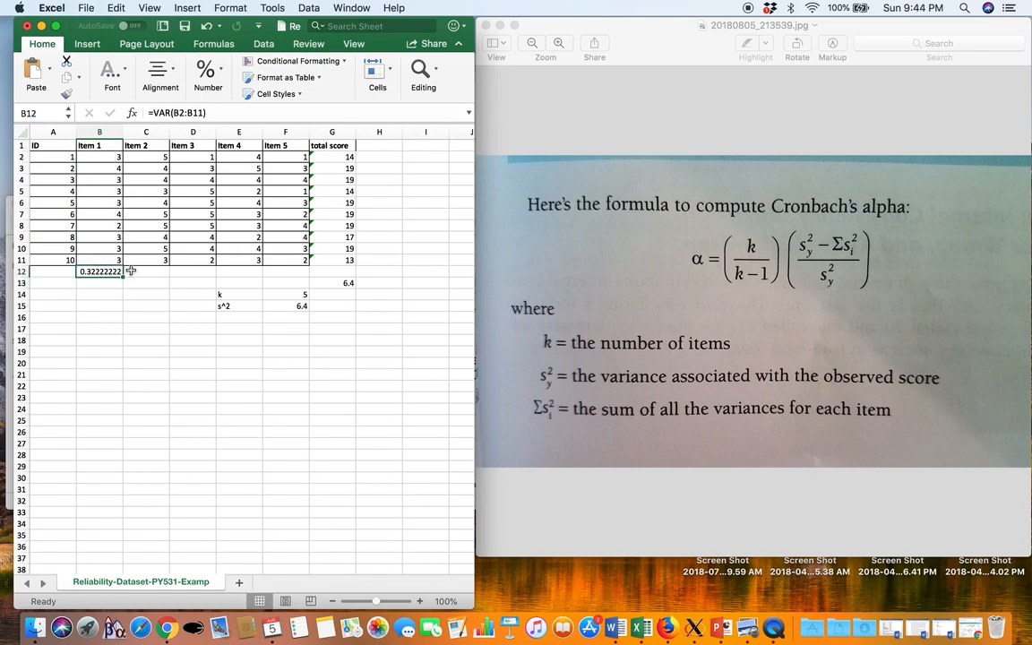
Compute the Item 2 variance in C12 with =VAR(C2:C11) and fill the formula across through F12
click(153, 271)
text(=var()
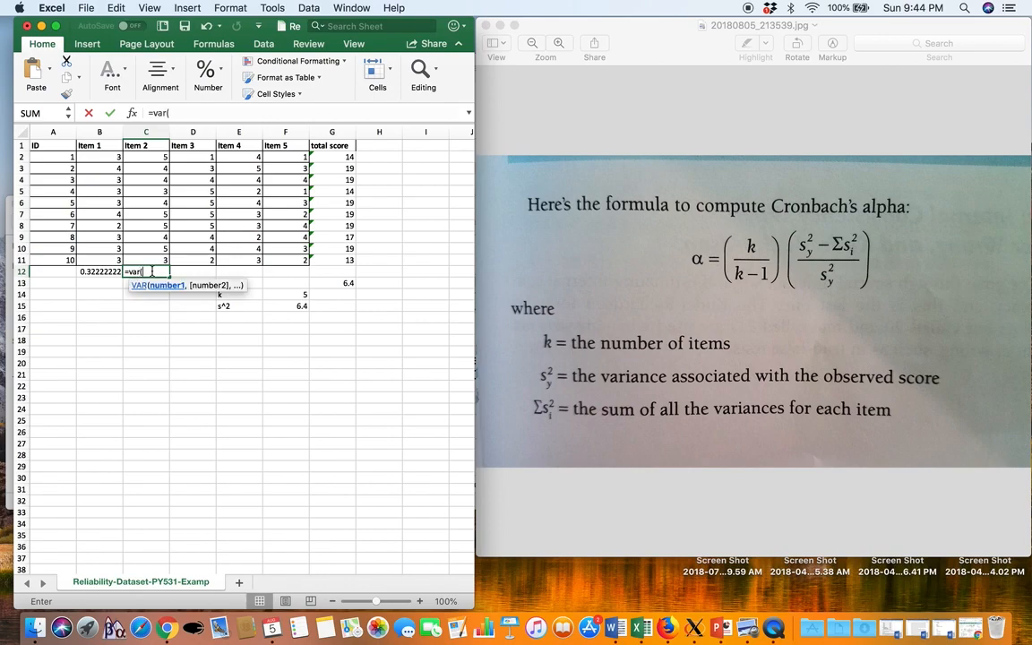
drag(148, 158, 148, 257)
key(Return)
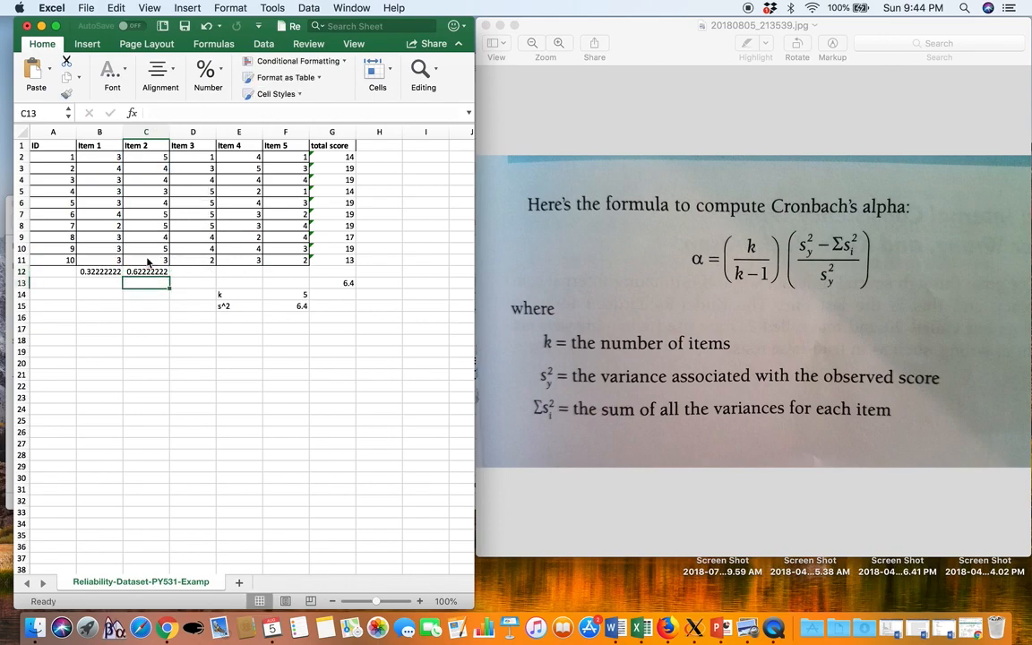
click(156, 269)
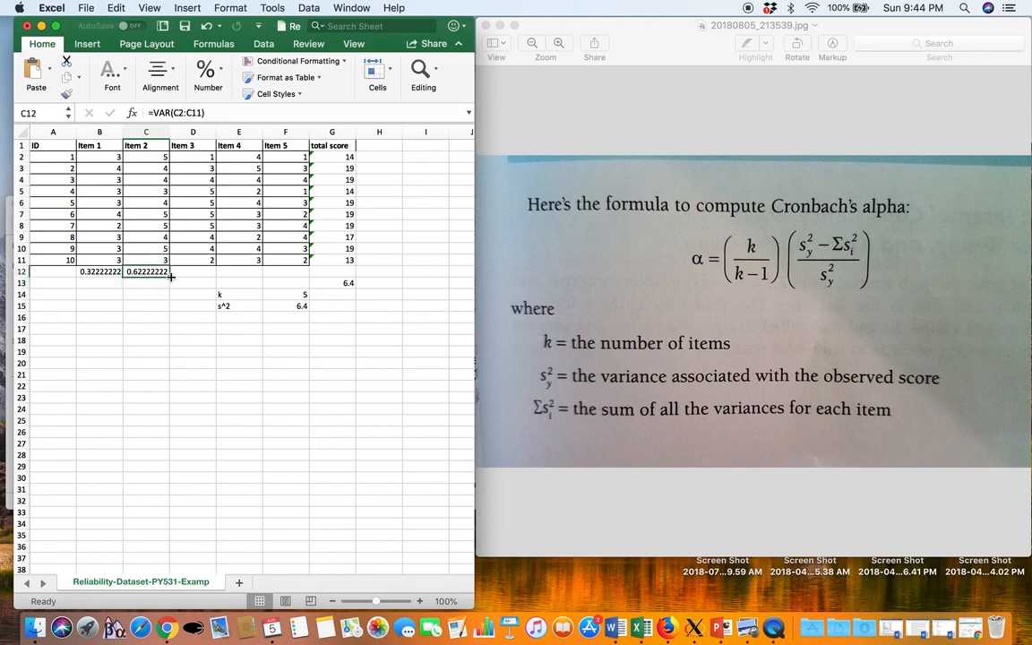
drag(170, 278, 296, 274)
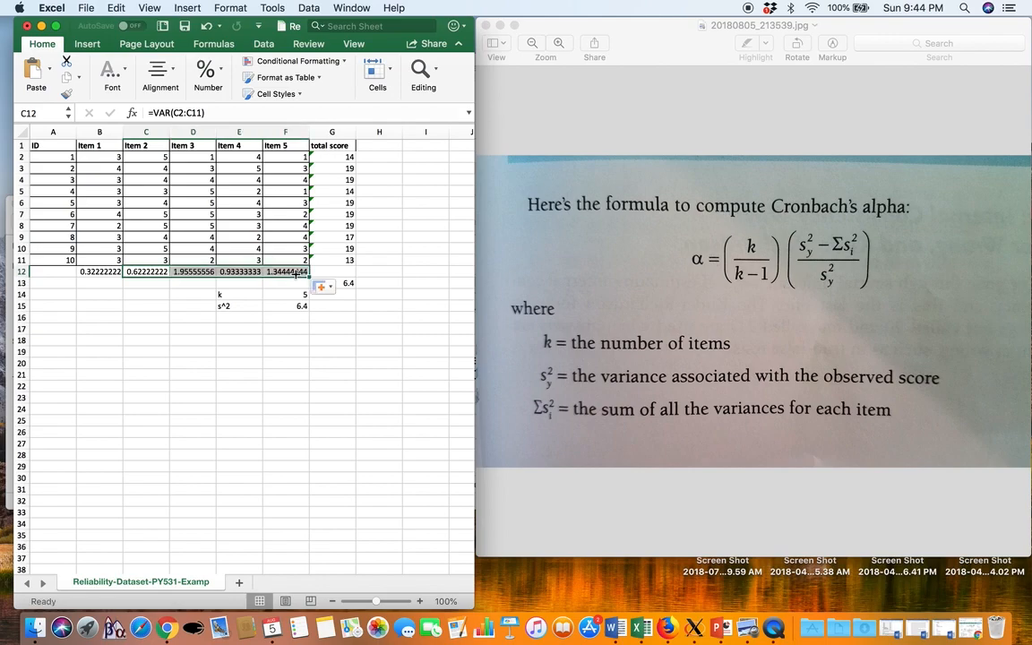
Check the cell ranges used by the copied variance formulas in F12 and E12
click(298, 305)
double_click(292, 273)
key(Escape)
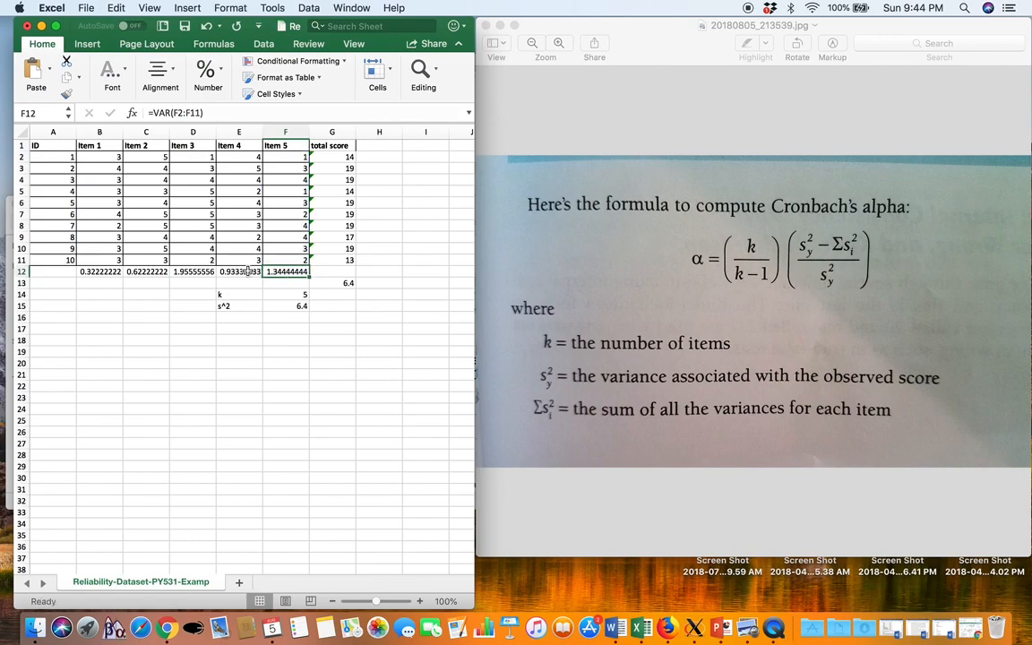
double_click(276, 272)
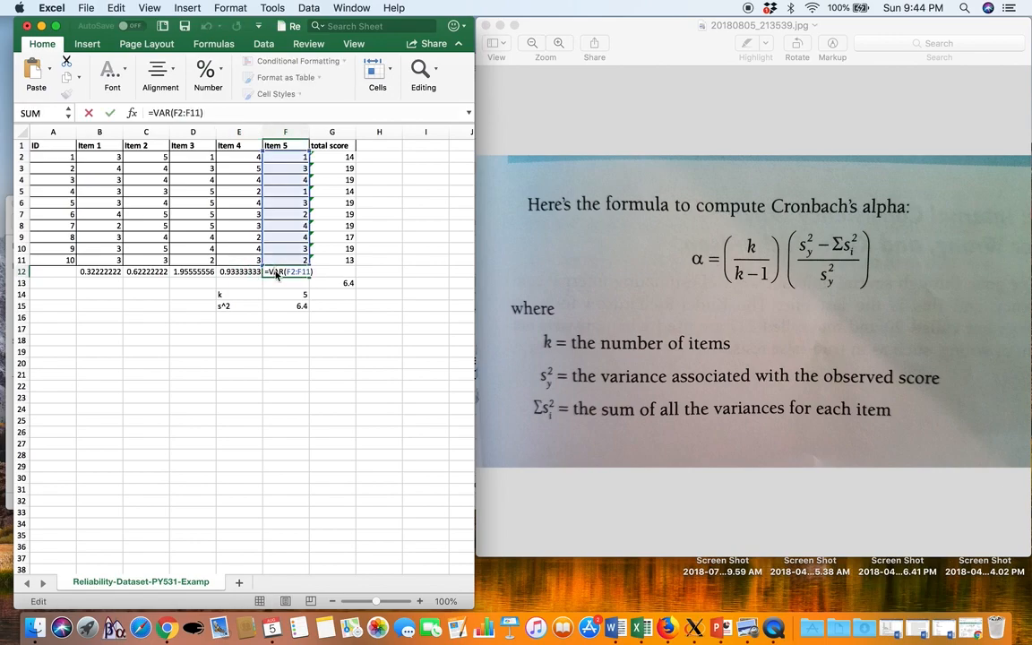
key(Return)
double_click(254, 272)
key(Return)
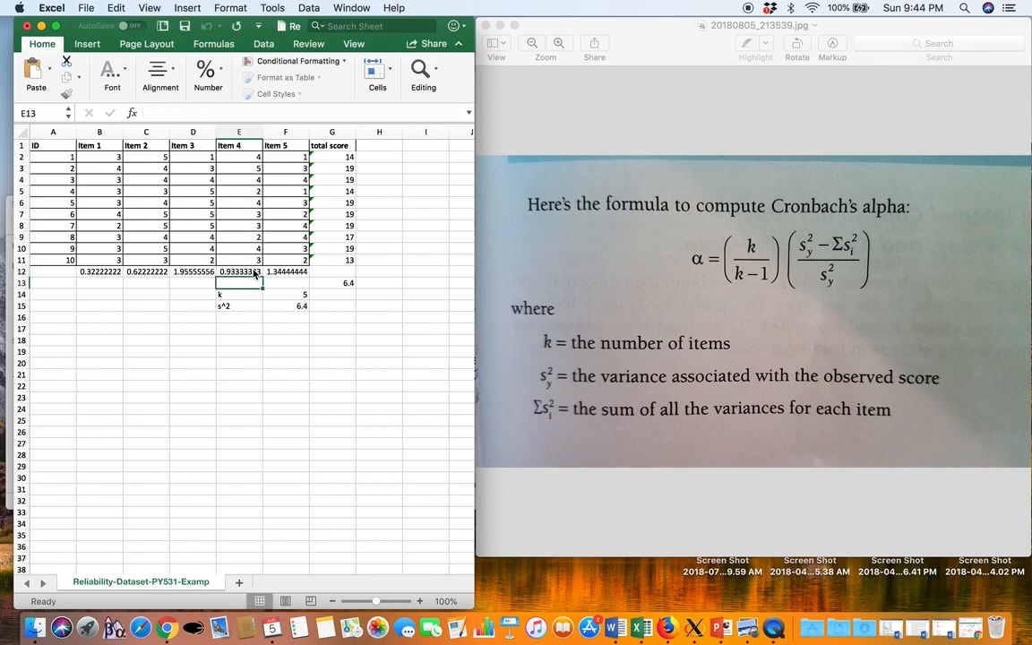
Sum the five item variances in G12 with =SUM(B12:F12)
click(331, 271)
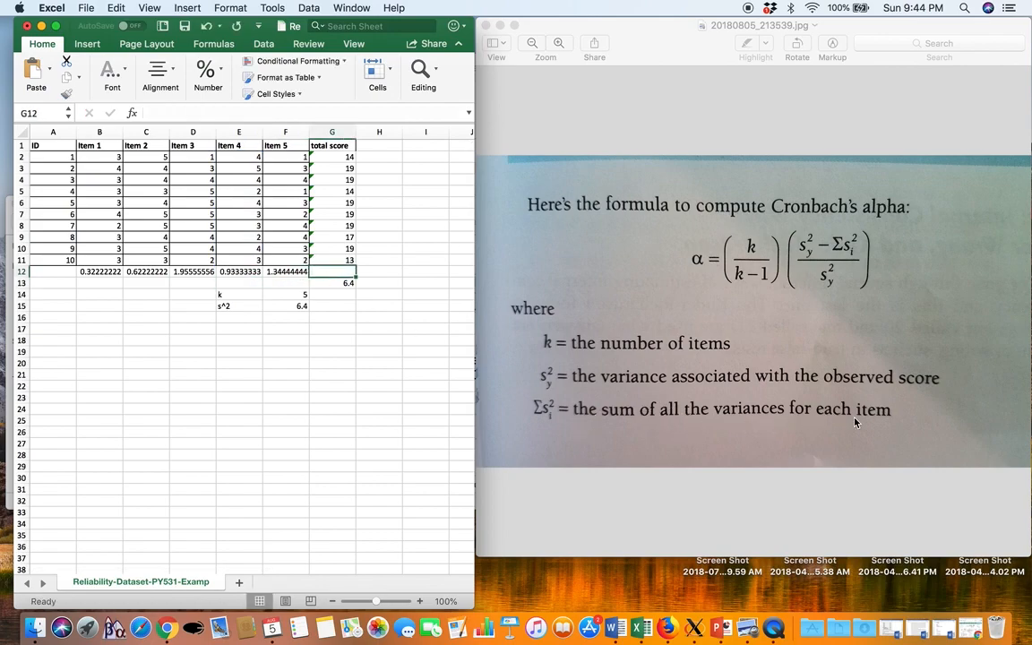
text(=sum()
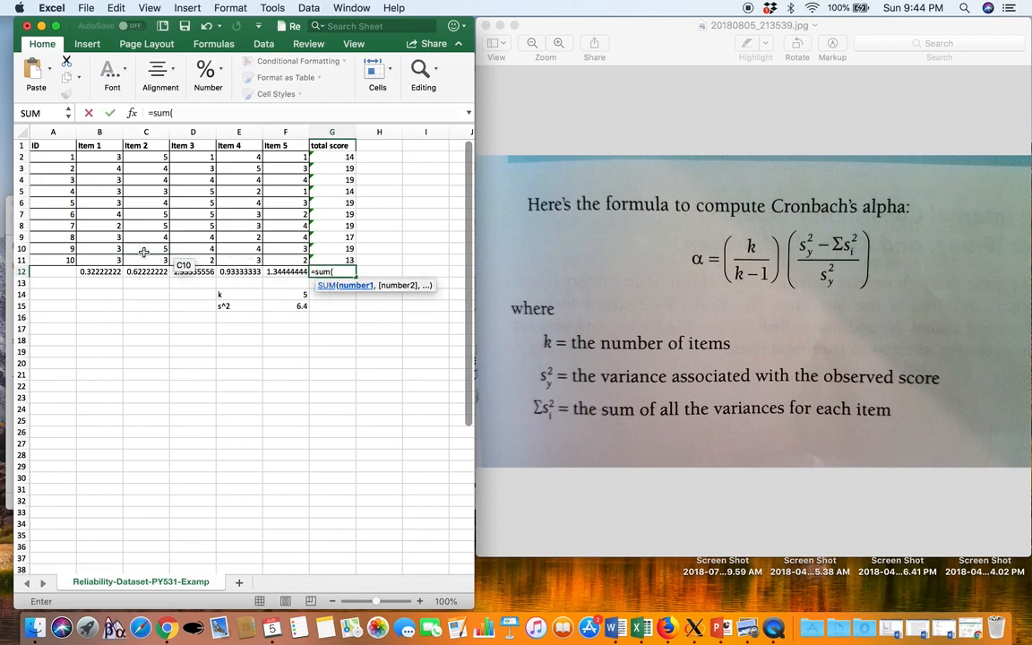
click(112, 270)
drag(112, 271, 288, 270)
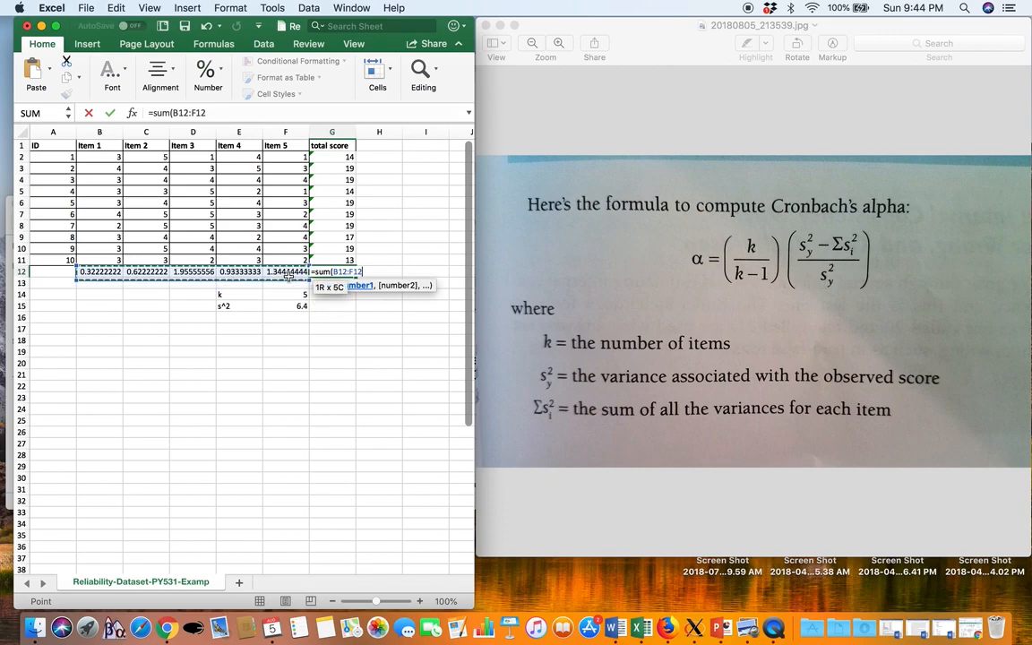
text())
key(Return)
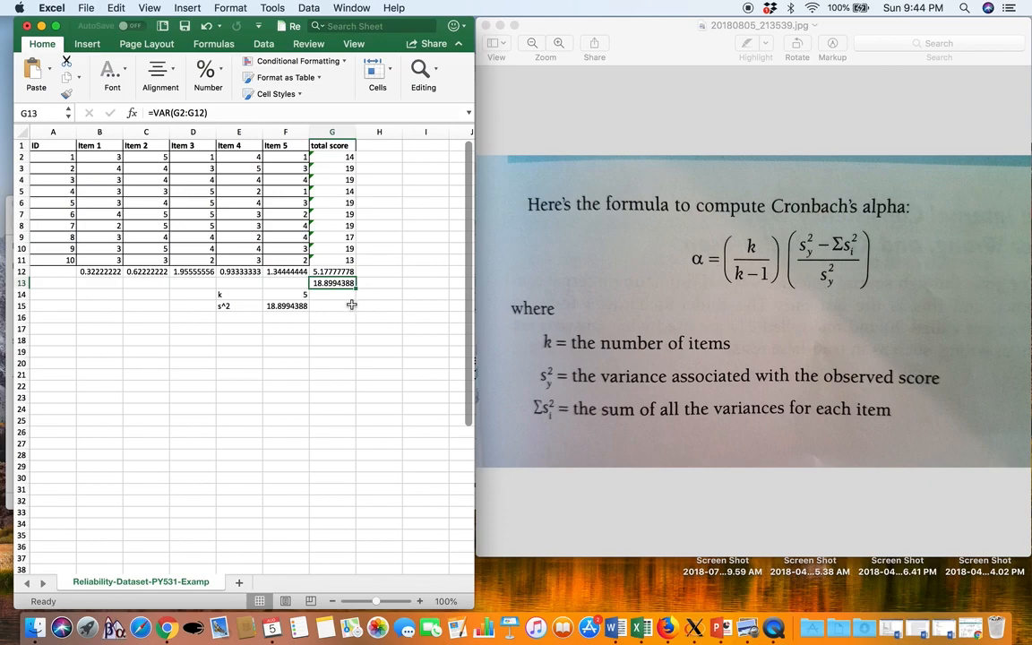
Label cell E16 "sum s^2 item"
click(245, 317)
text(sum s)
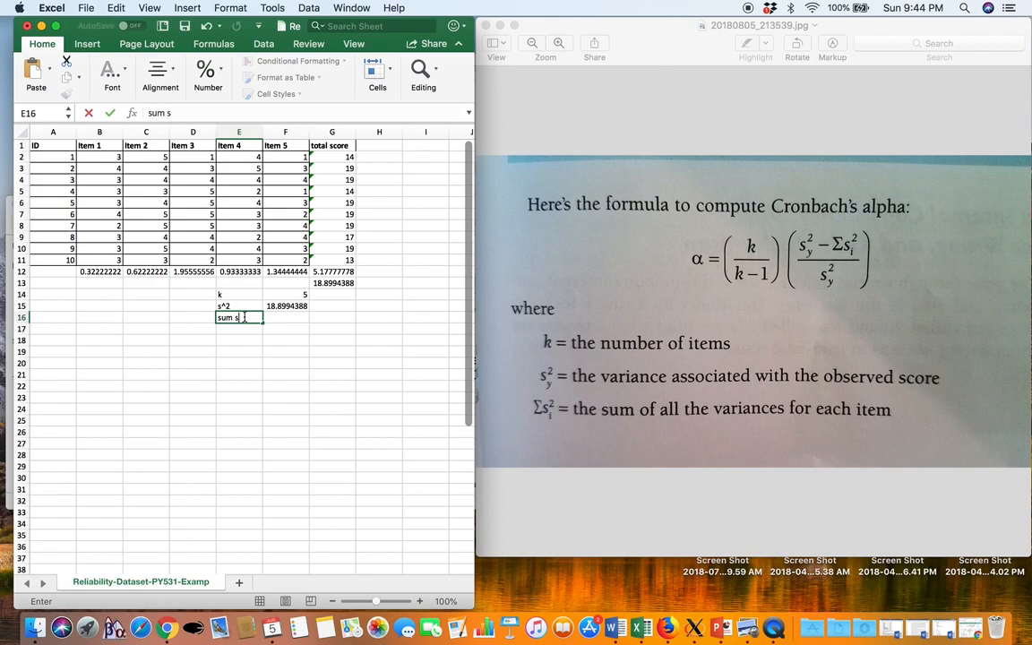
text(^2)
key(Return)
double_click(255, 317)
text(item)
key(Return)
Set F16 to reference the sum of the item variances in G12
click(287, 317)
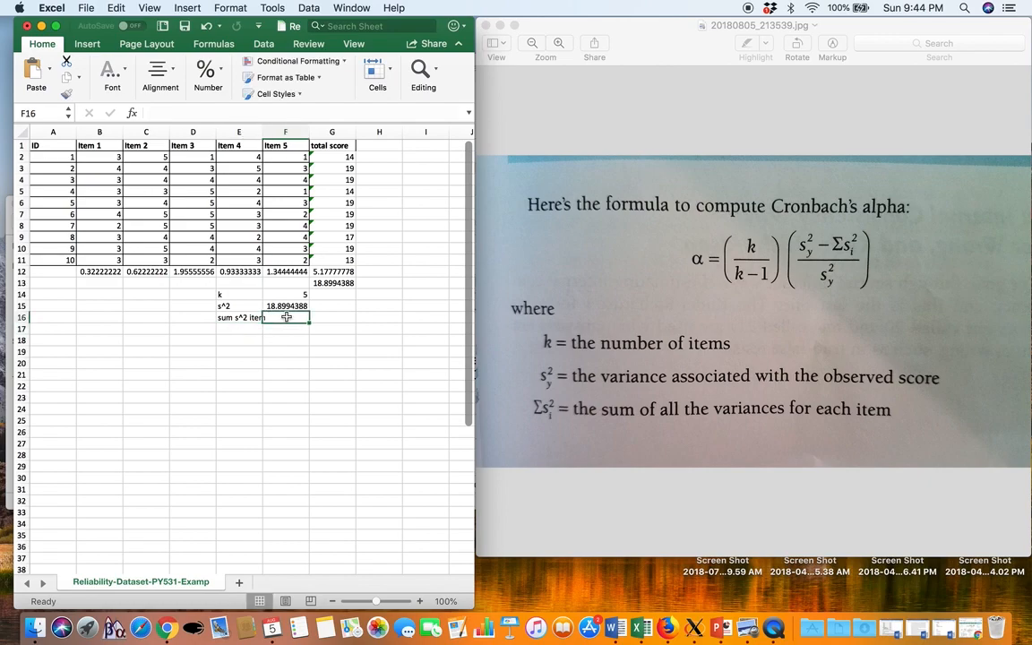
text(=)
click(344, 272)
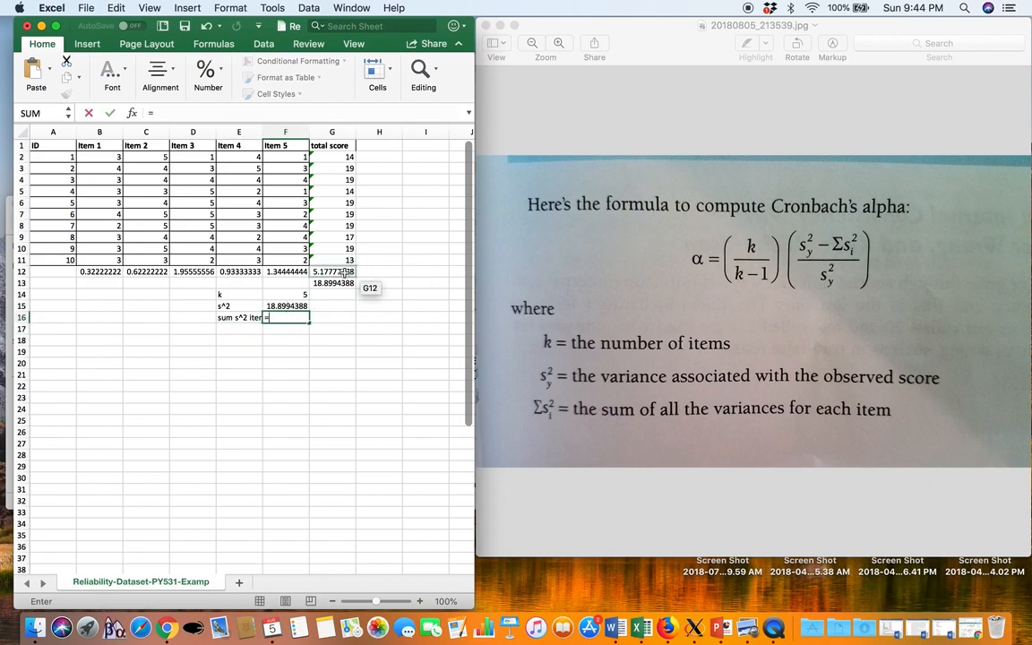
key(Return)
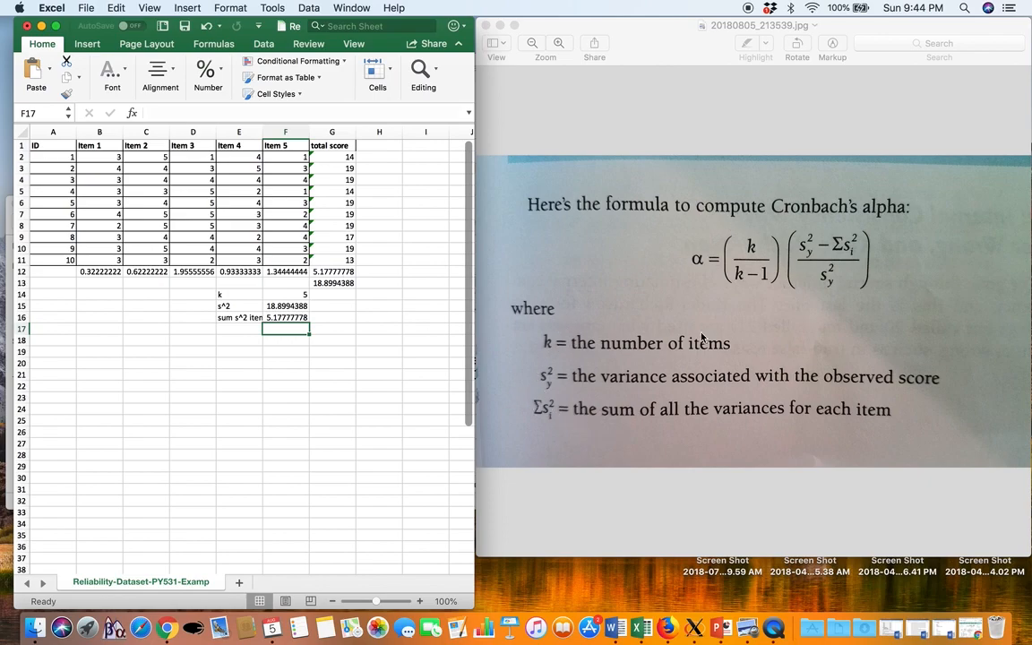
Label cell E17 "cronbach's a"
click(229, 343)
click(240, 330)
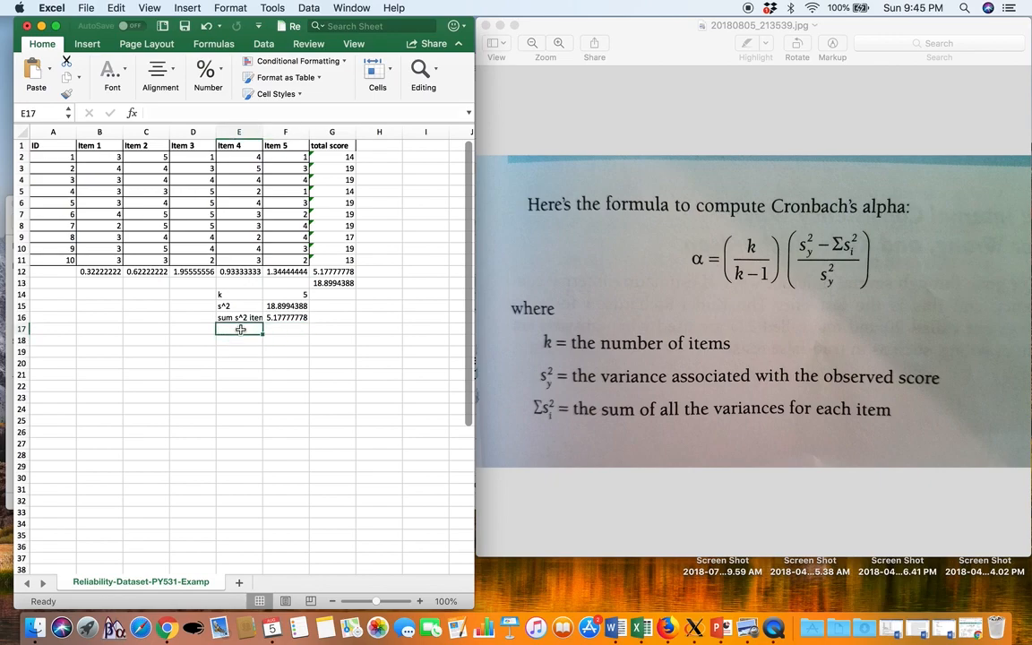
text(=)
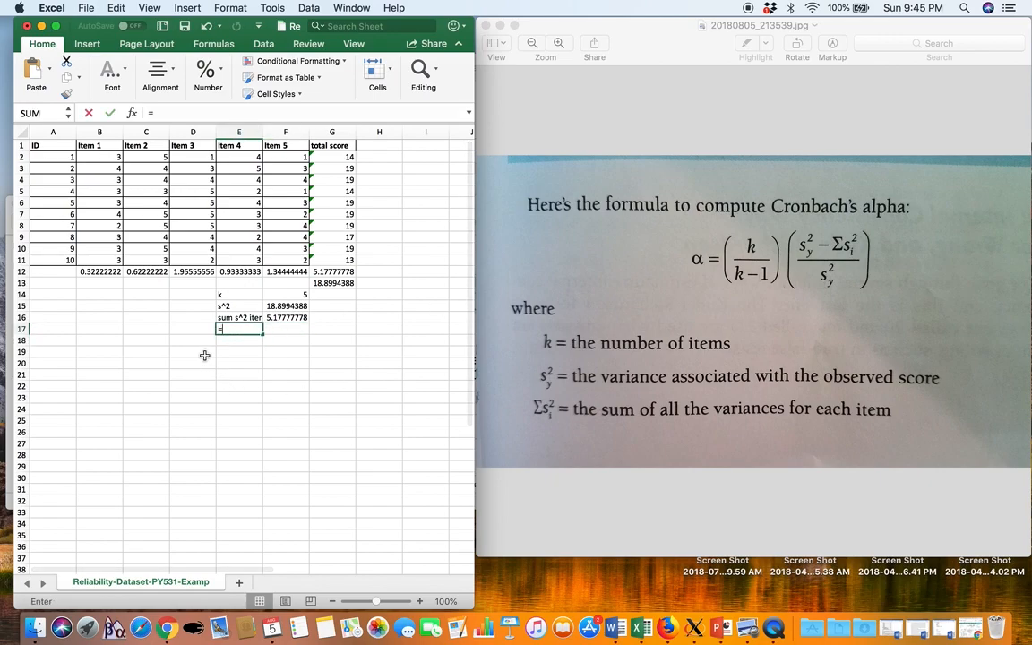
text(cronbach;s)
key(BackSpace)
key(BackSpace)
key(BackSpace)
key(BackSpace)
key(BackSpace)
key(BackSpace)
key(BackSpace)
key(BackSpace)
key(BackSpace)
key(BackSpace)
text(cronbach's a)
key(Return)
Start the Cronbach's alpha formula in F17 with the k/(k-1) factor, entered as =((F14/(F14-1))
key(Right)
key(Up)
text(=)
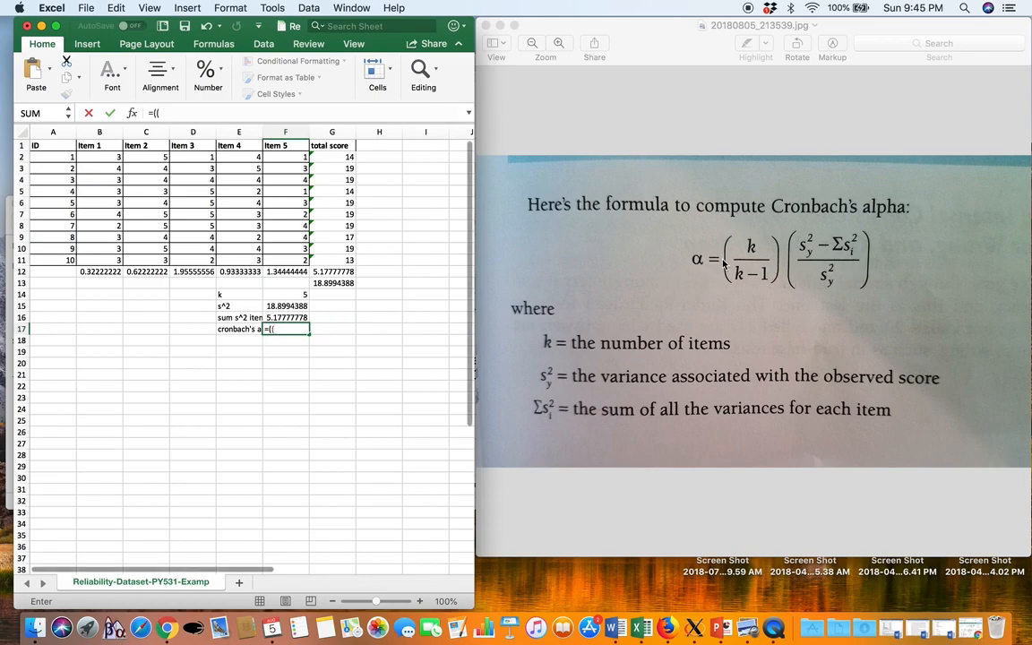
click(300, 295)
text(/)
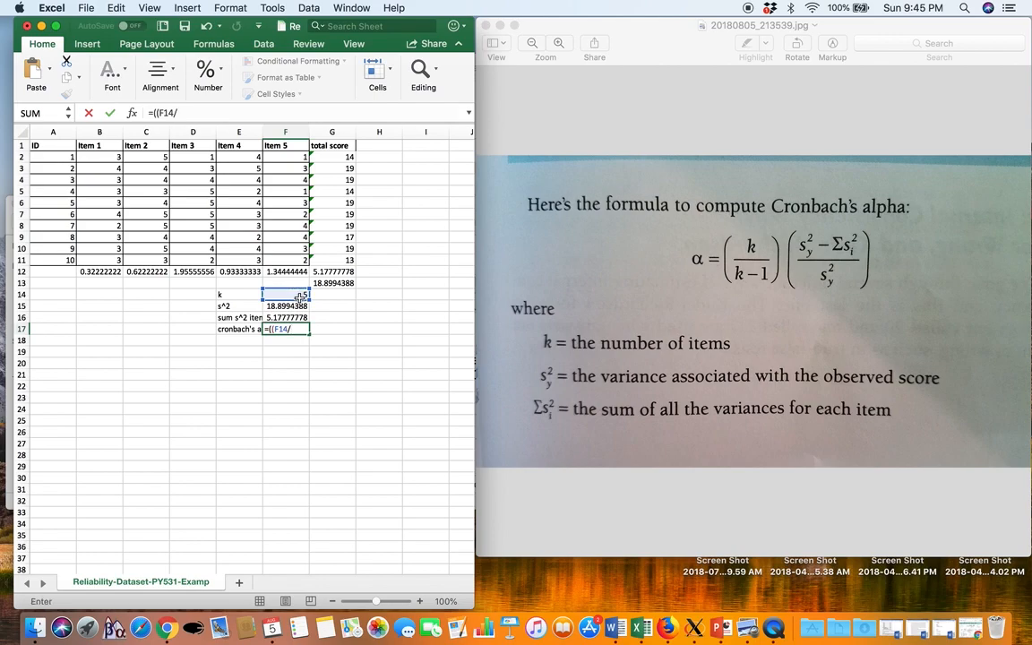
text(()
click(300, 296)
text(-1))*()
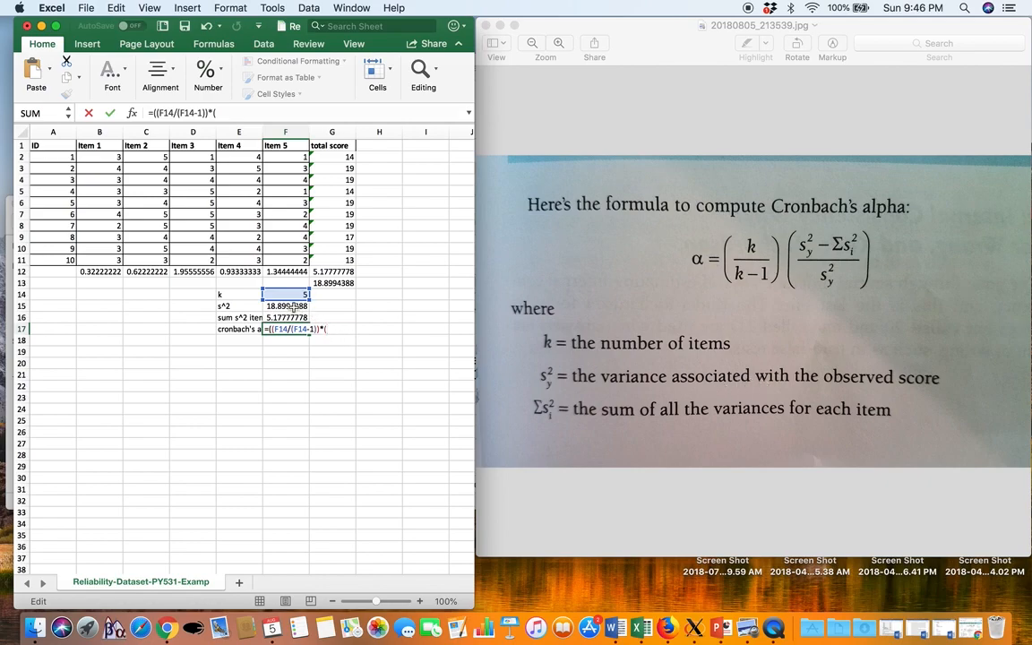
Continue the F17 formula with the difference (F15-F16) divided by F15
click(293, 306)
text(-)
click(291, 317)
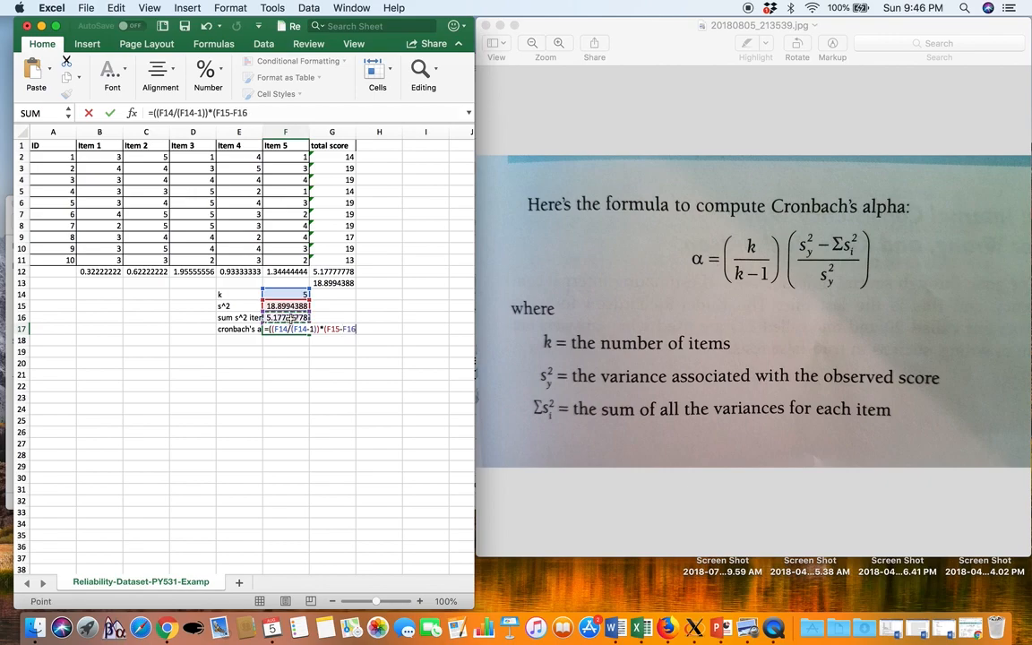
text()/)
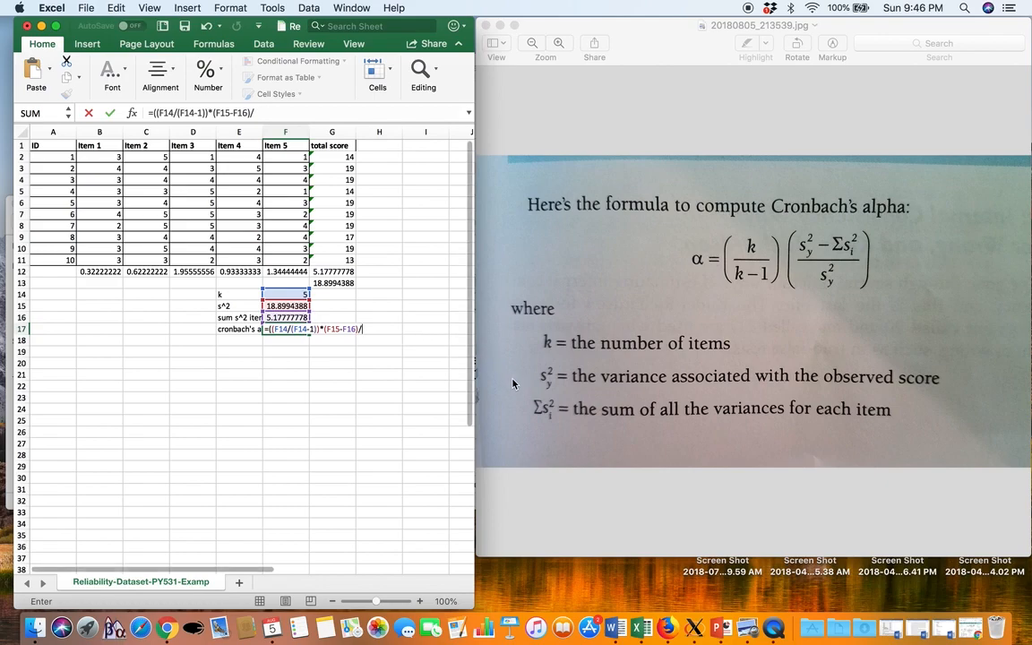
click(298, 307)
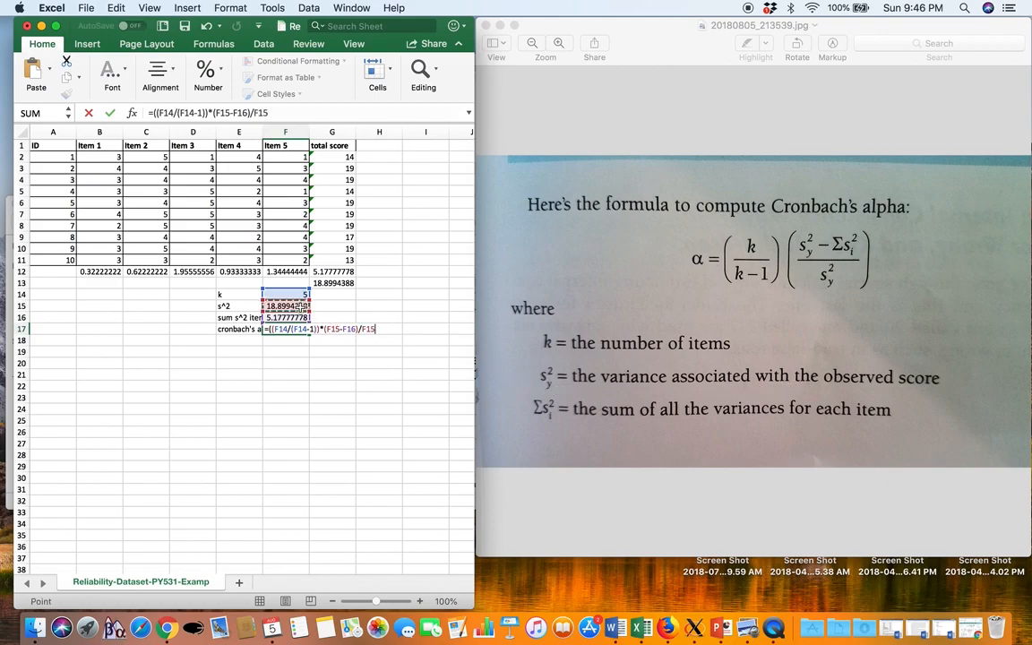
Group the denominator and the variance fraction with parentheses, completing F17 as =((F14/(F14-1))*((F15-F16)/(F15)))
click(361, 329)
text((F15))
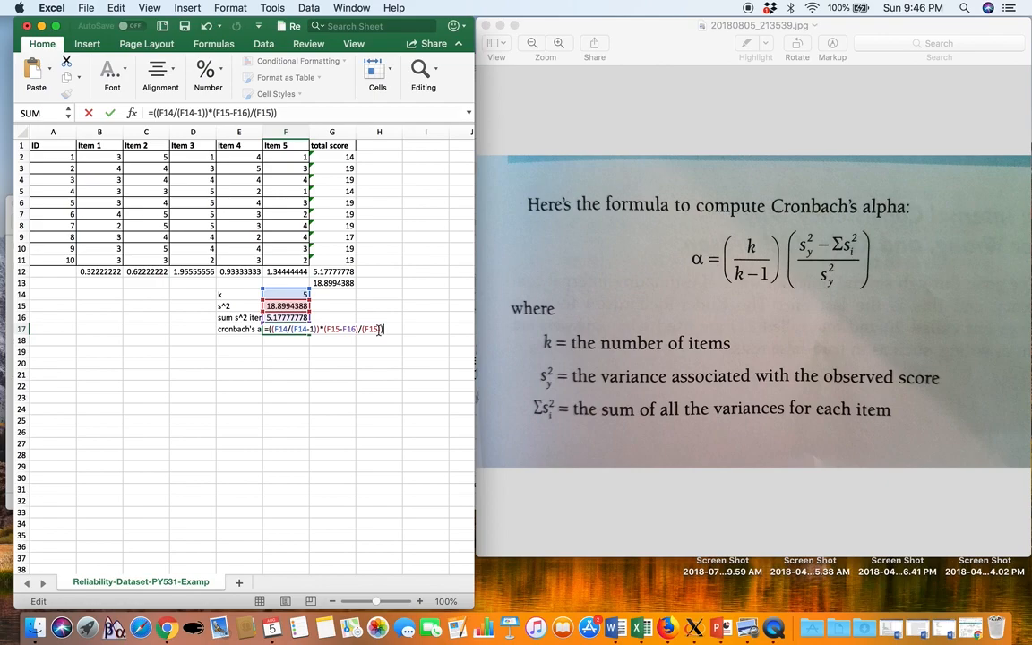
click(324, 329)
text(()
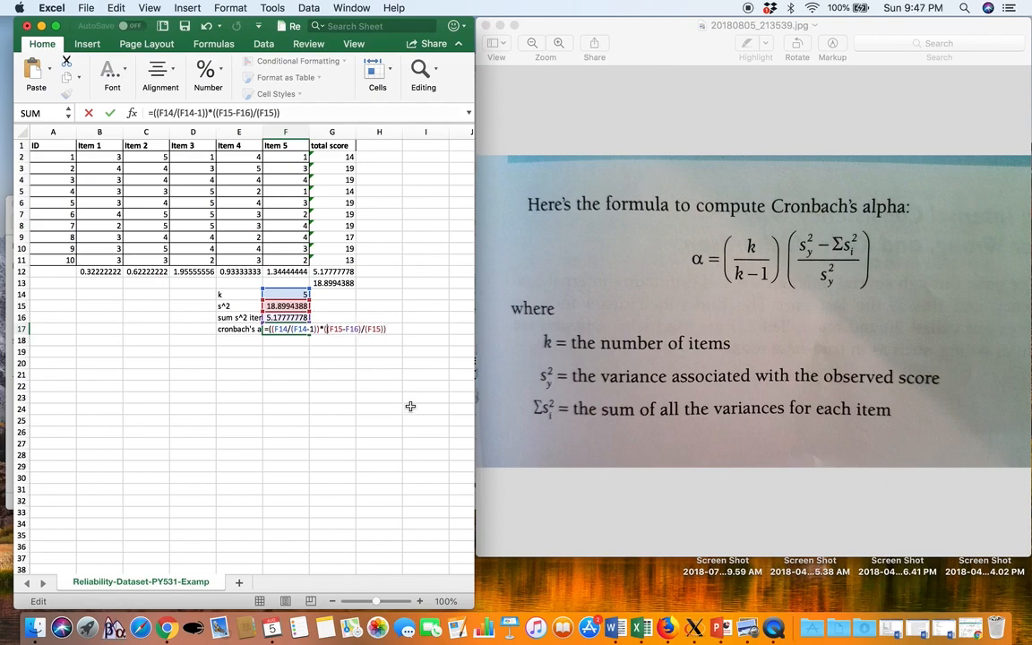
click(393, 328)
text())
key(Return)
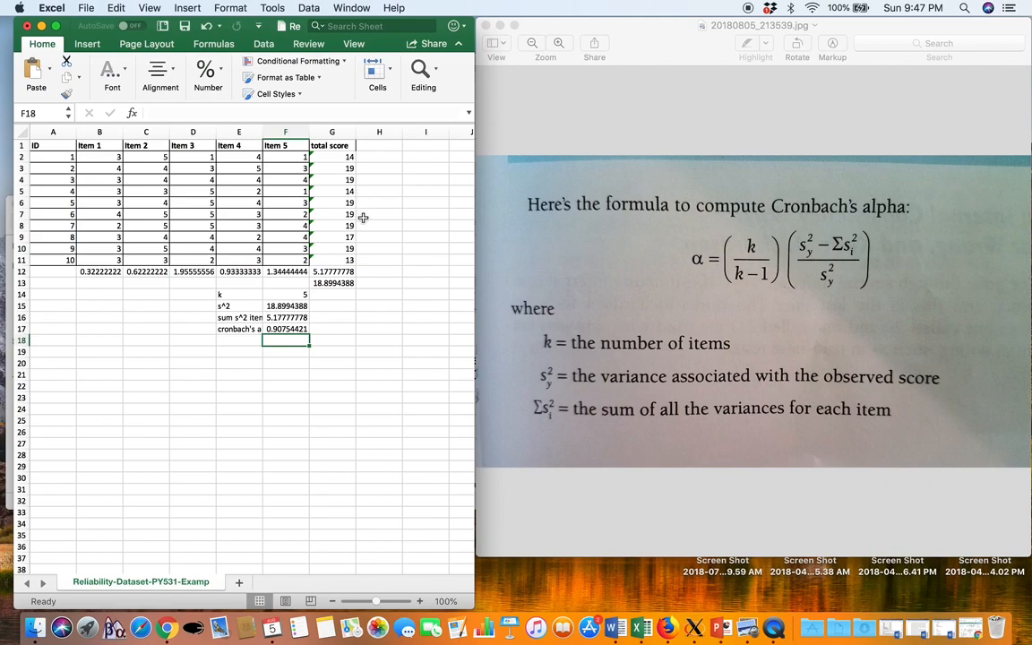
Check the cell references in the total score variance formula in G13 and the Cronbach's alpha formula in F17
click(346, 283)
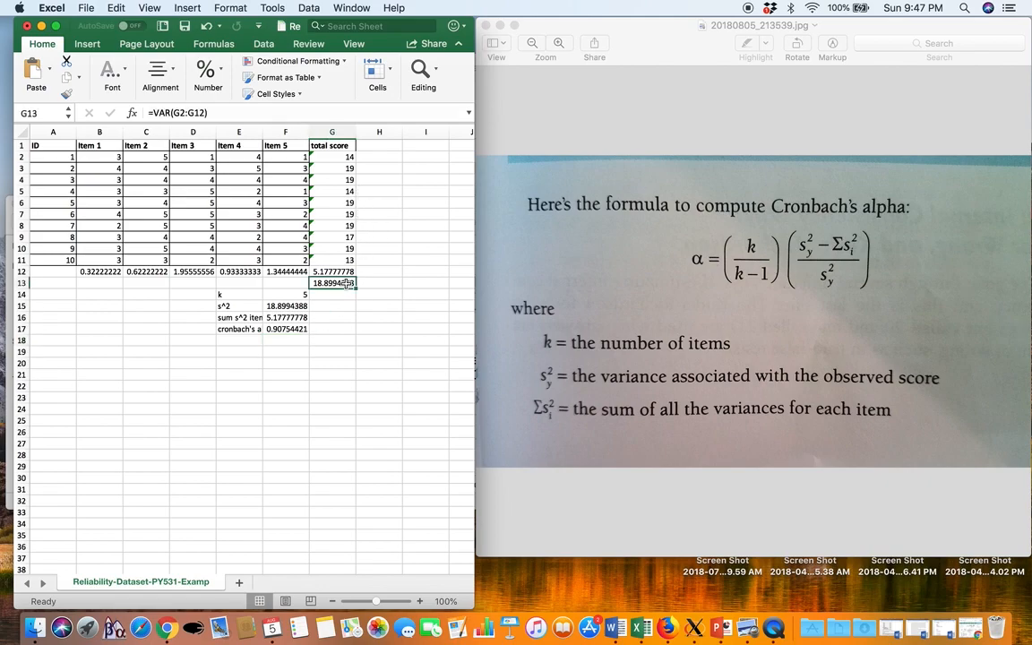
double_click(346, 283)
key(Return)
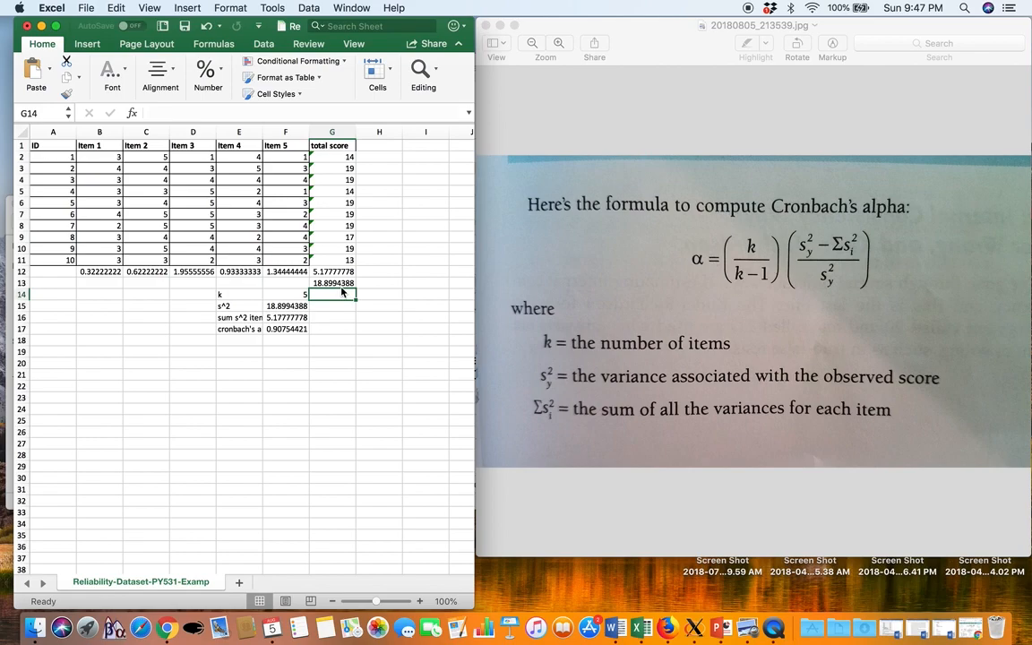
double_click(287, 329)
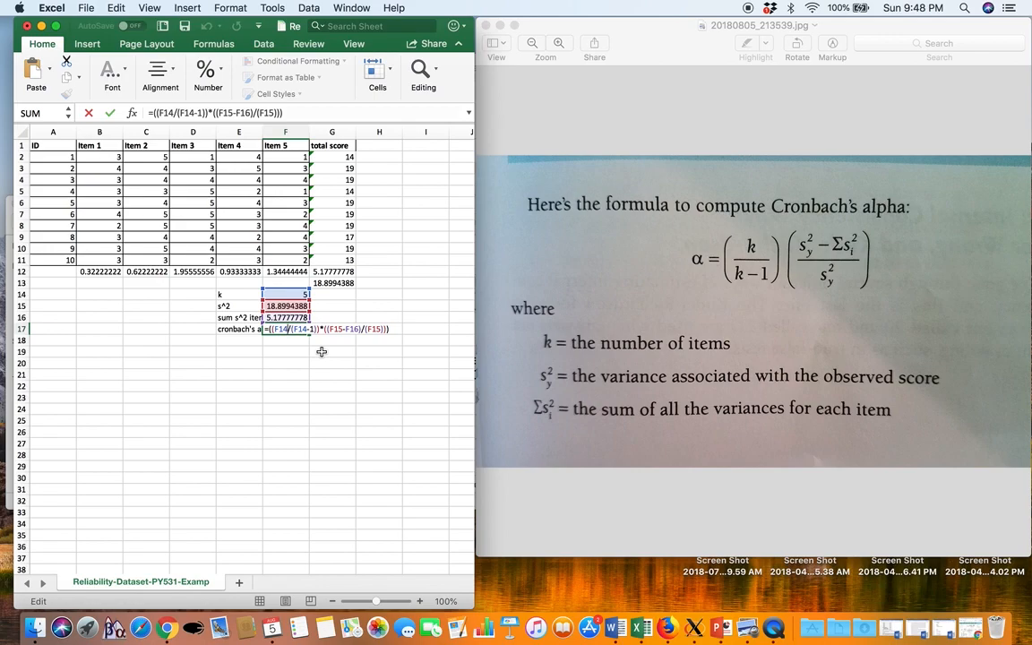
key(Return)
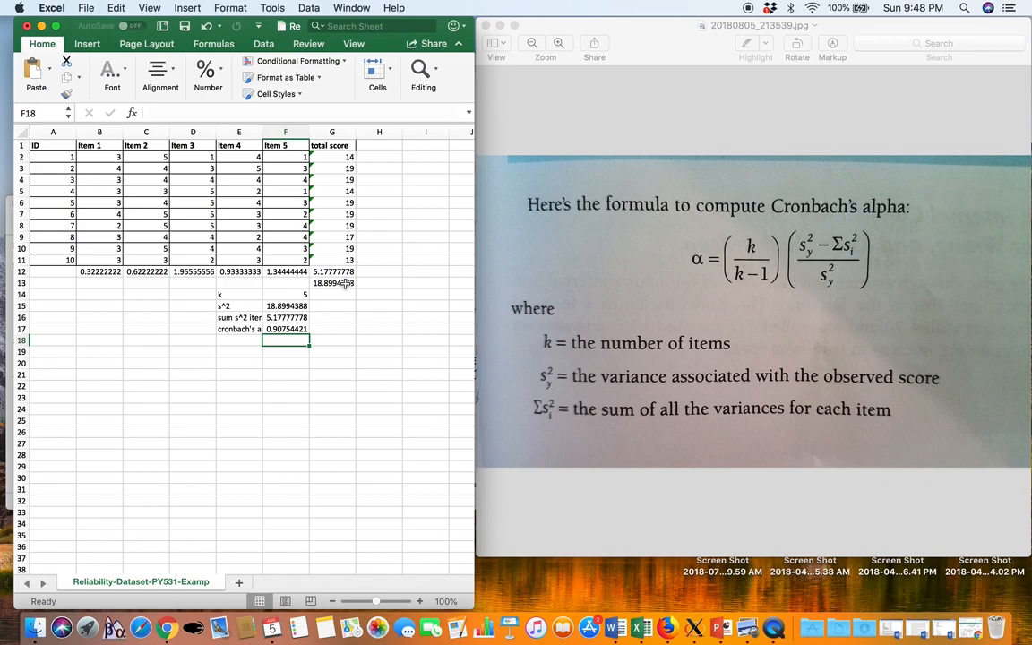
Correct the total score variance formula in G13 to =VAR(G2:G11)
double_click(345, 283)
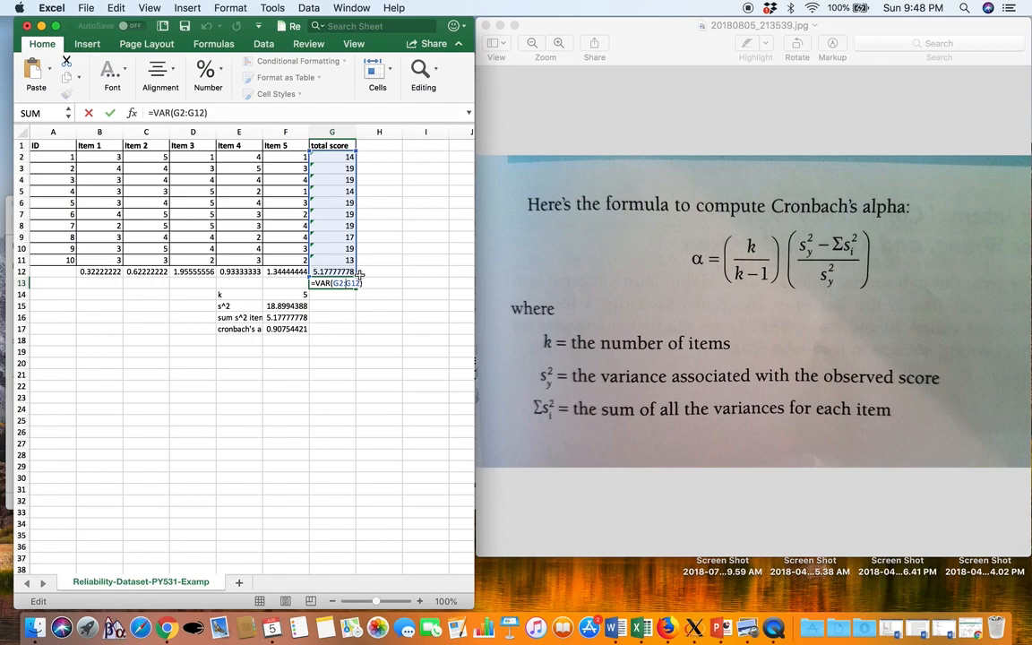
drag(356, 274, 357, 266)
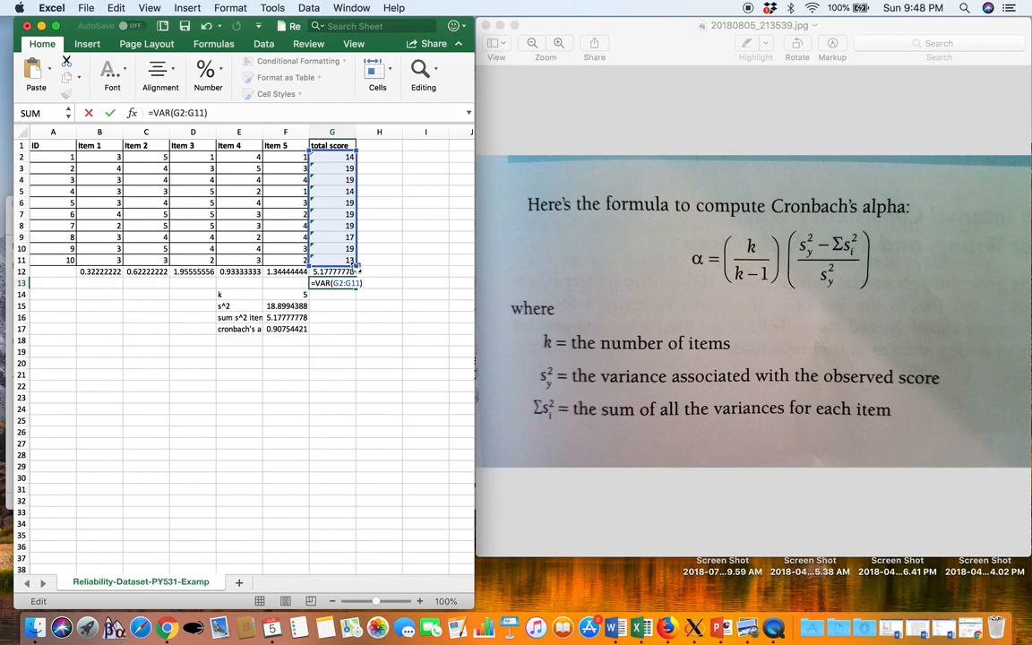
key(Return)
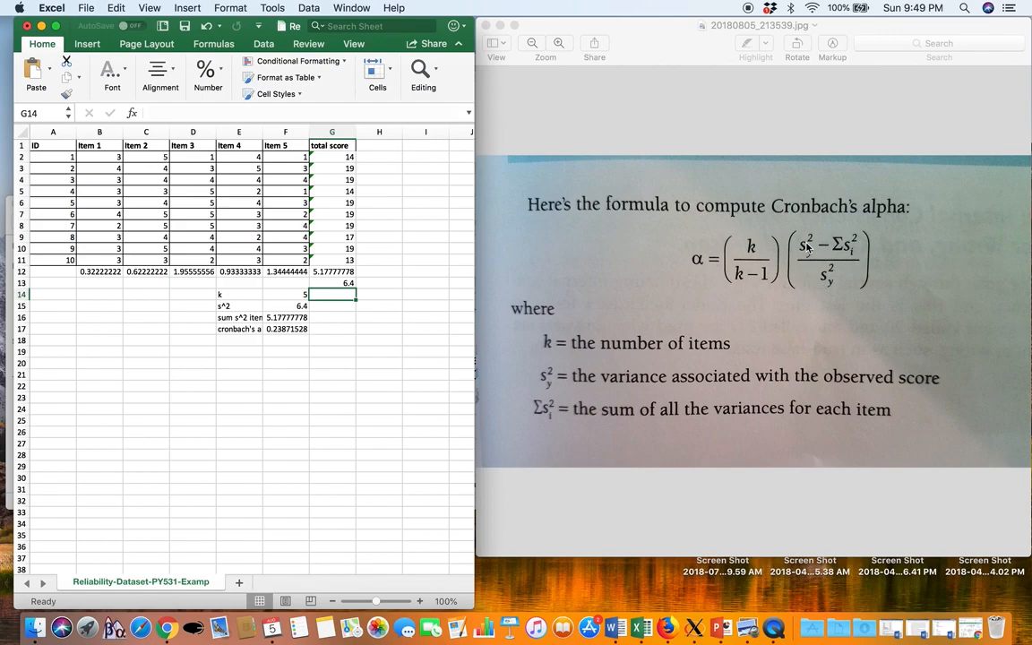
Inspect the s^2 reference in F15 and the Cronbach's alpha formula in F17
double_click(300, 306)
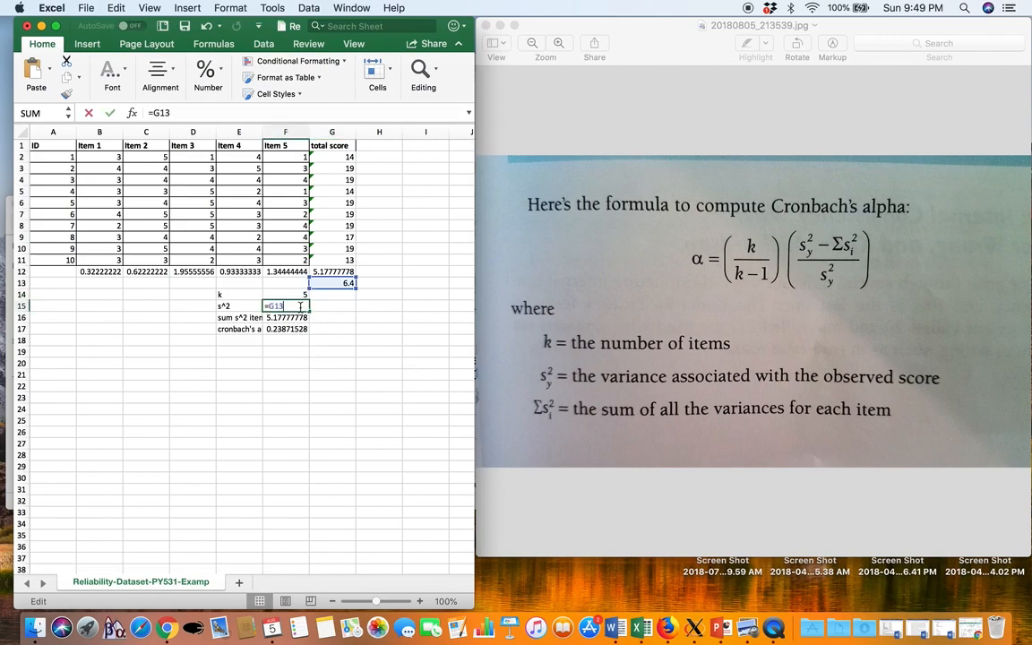
key(Return)
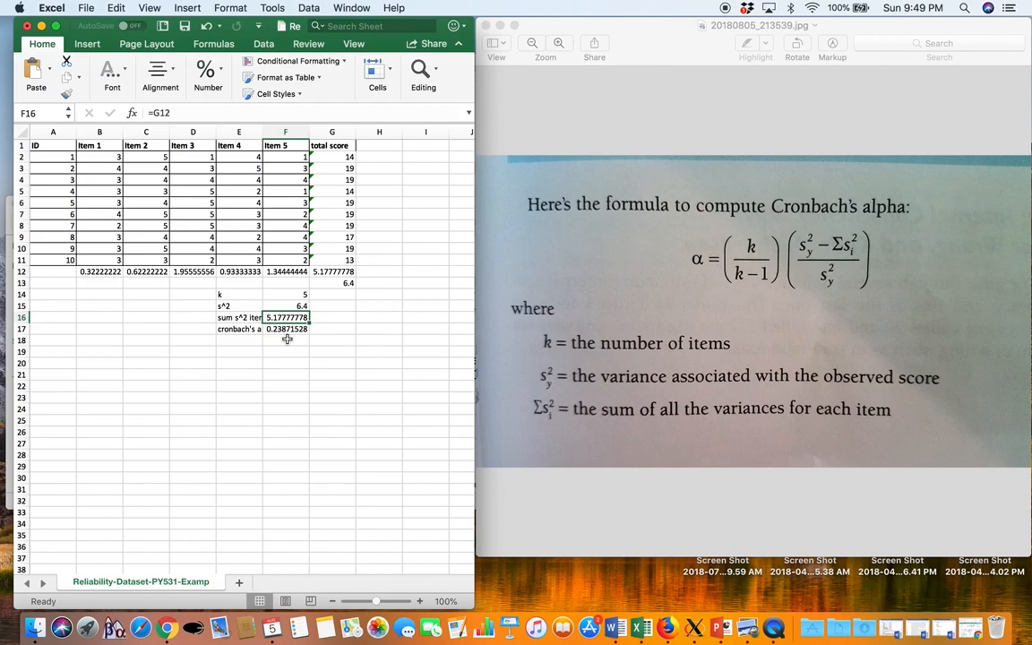
click(281, 330)
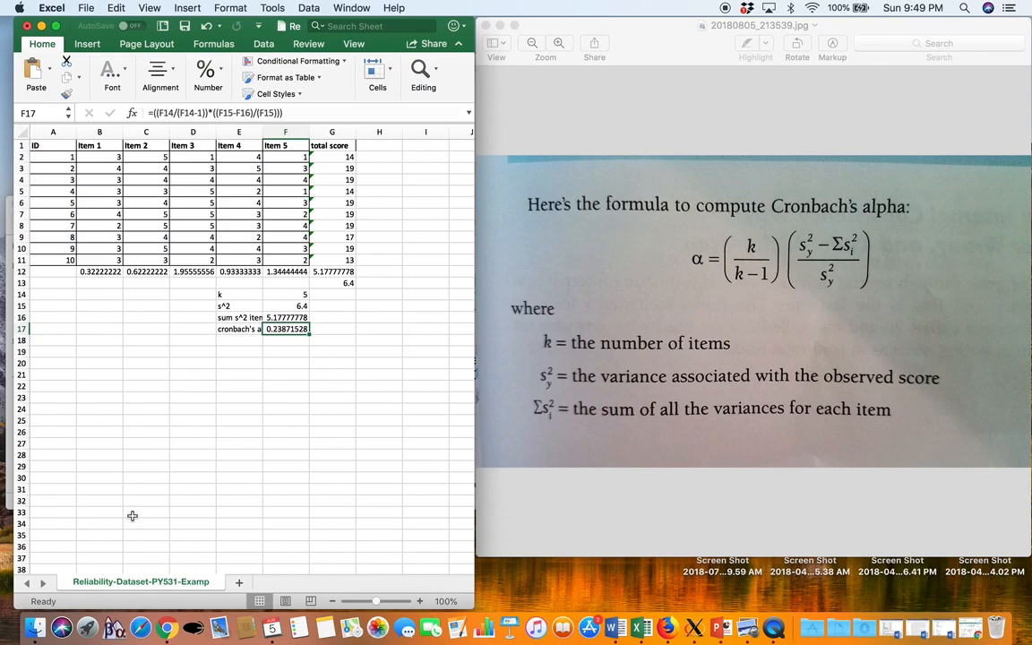
Switch to Finder and open the Reliability folder inside First Quarterly Assignment, under Quarterly Assignments
click(36, 630)
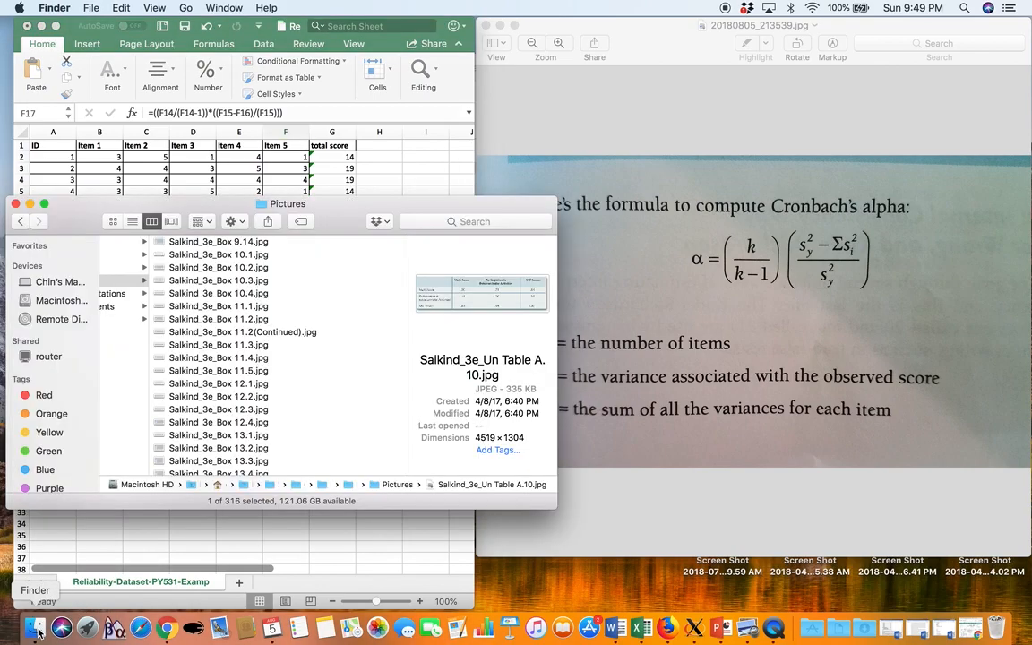
click(252, 151)
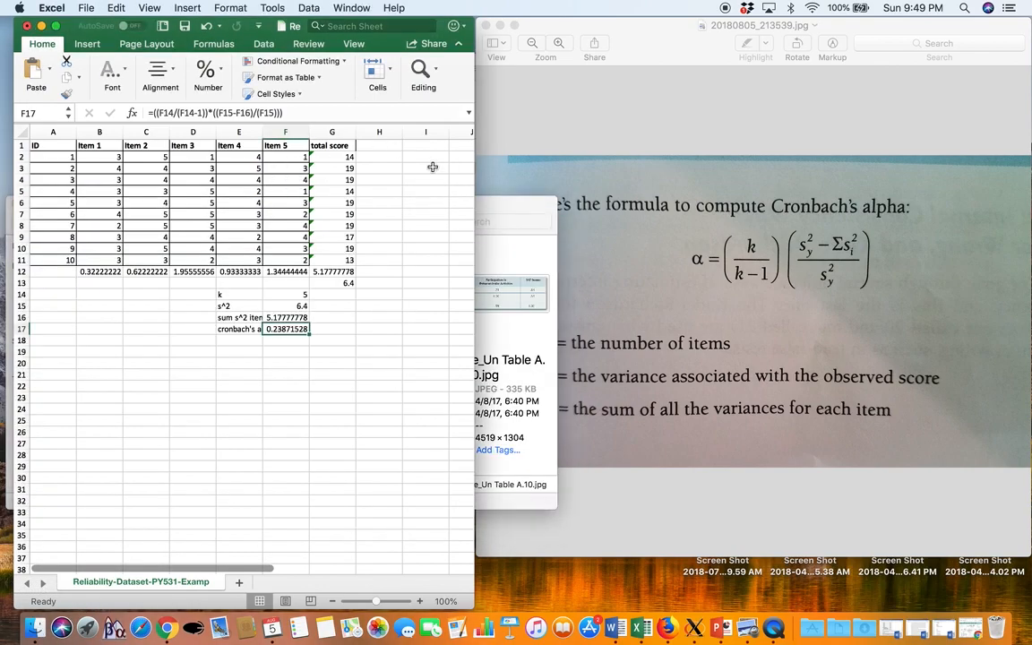
click(498, 215)
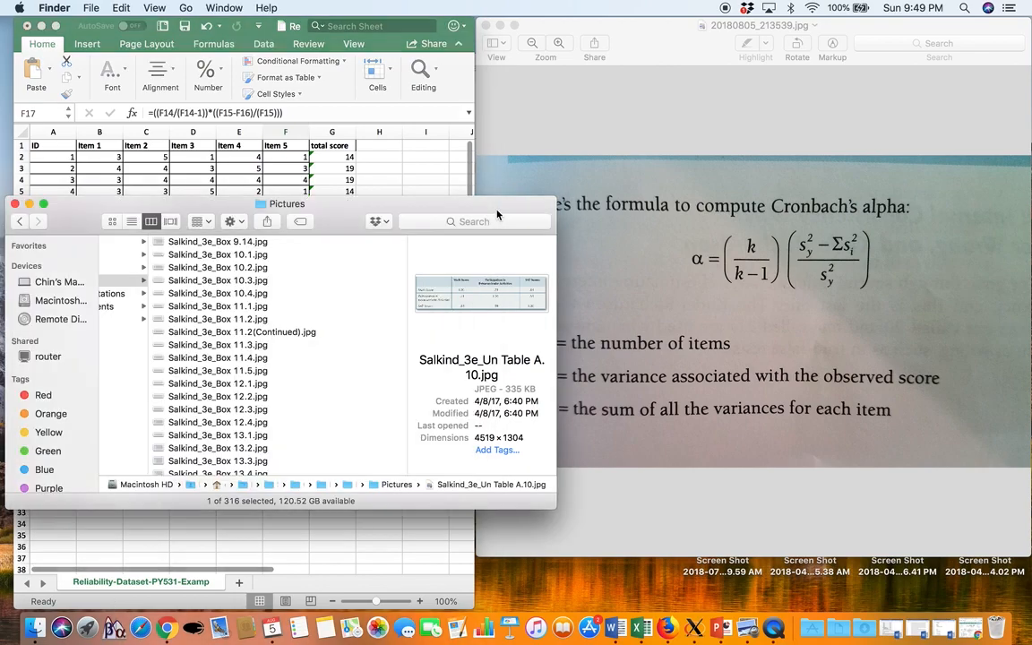
scroll(292, 320, left, 10)
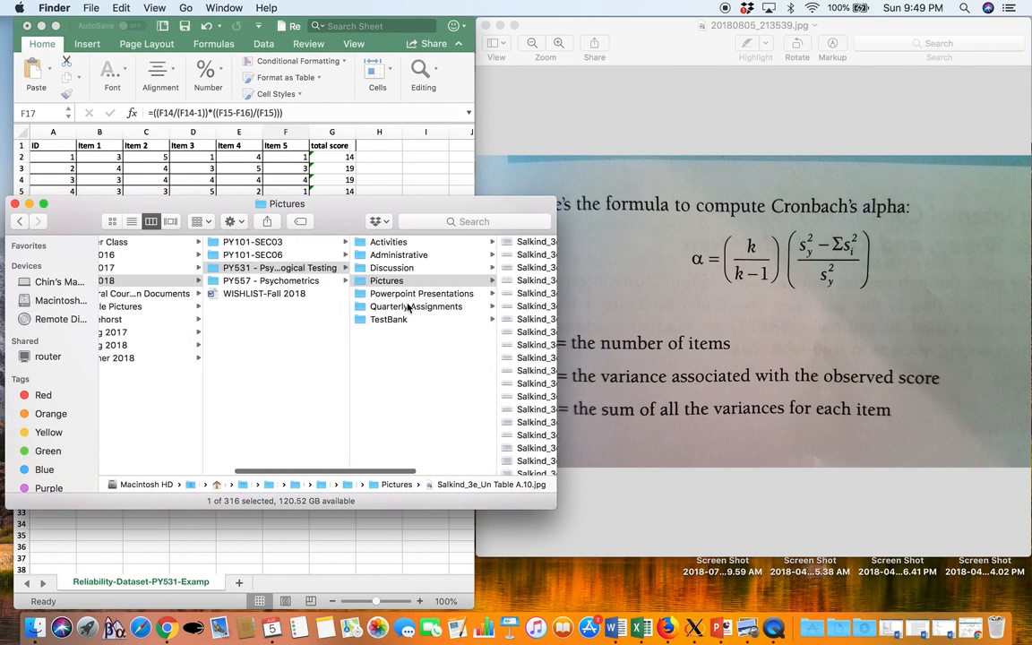
click(407, 308)
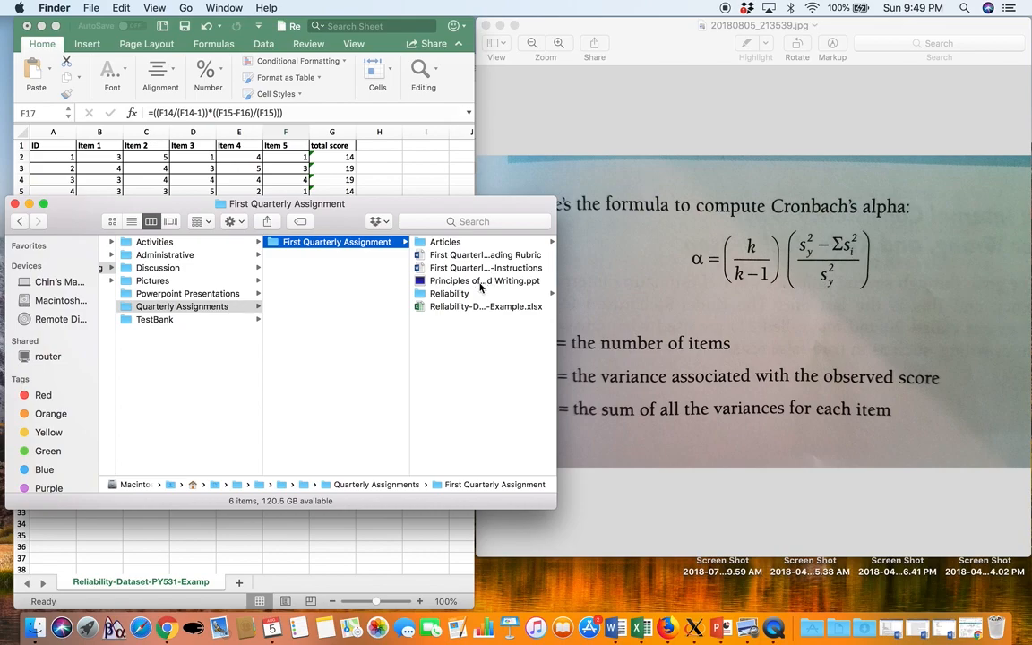
click(458, 292)
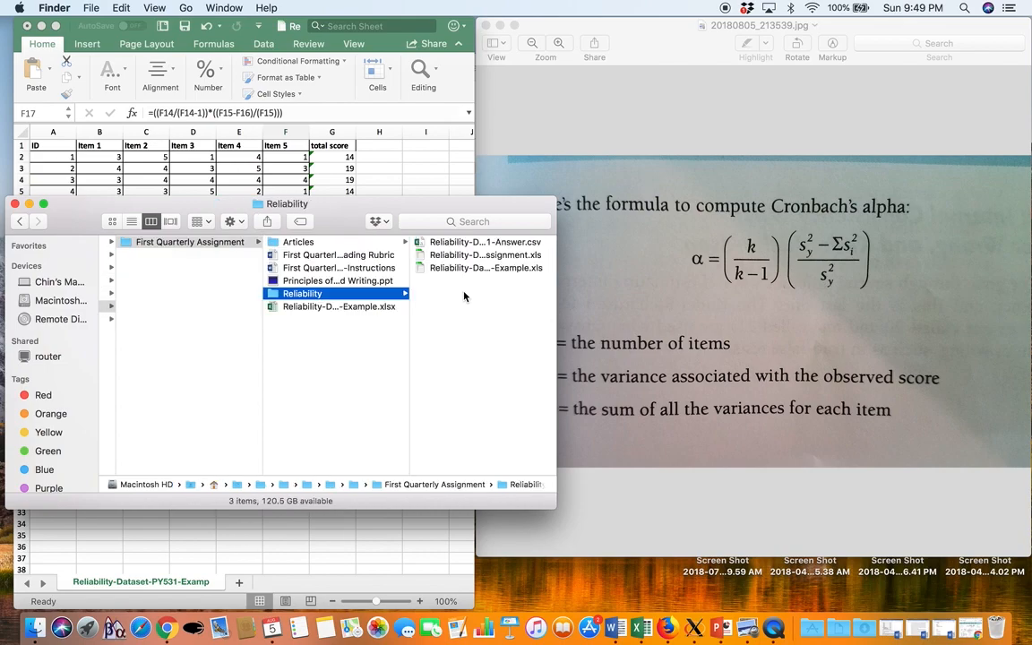
Show the full name of the selected Reliability-Dataset-PY531-Assignment.xls by widening its column, and minimize the Finder window
click(461, 254)
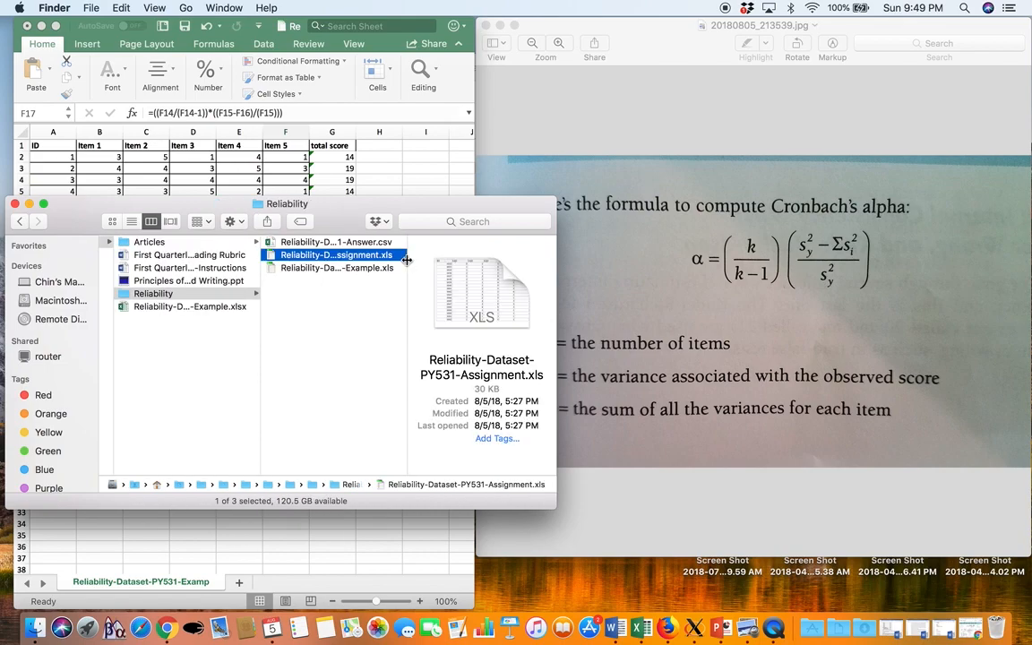
drag(409, 263, 527, 260)
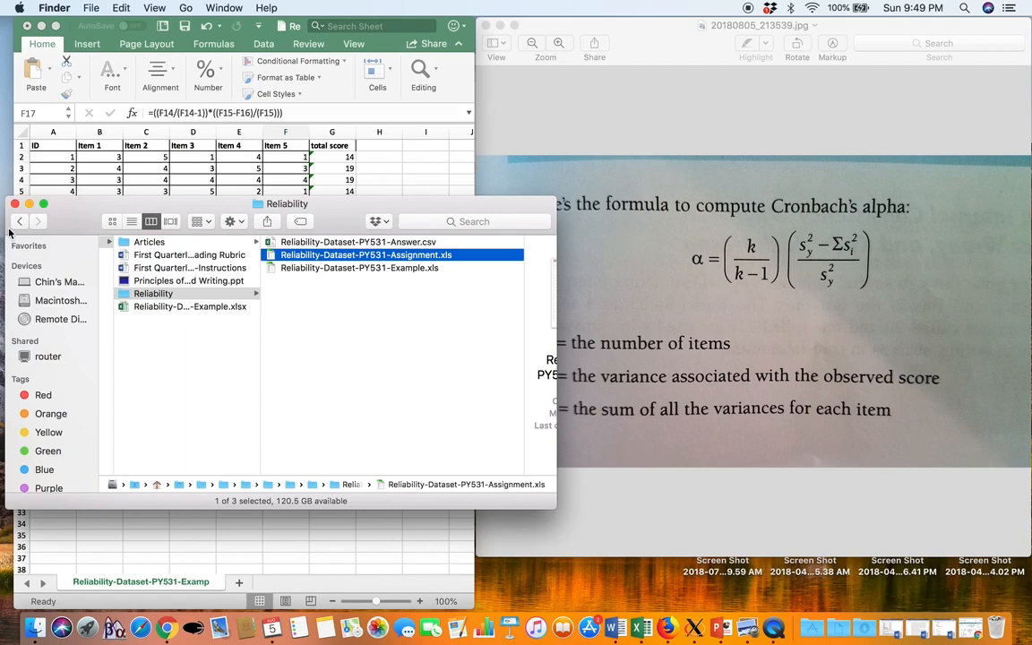
click(30, 205)
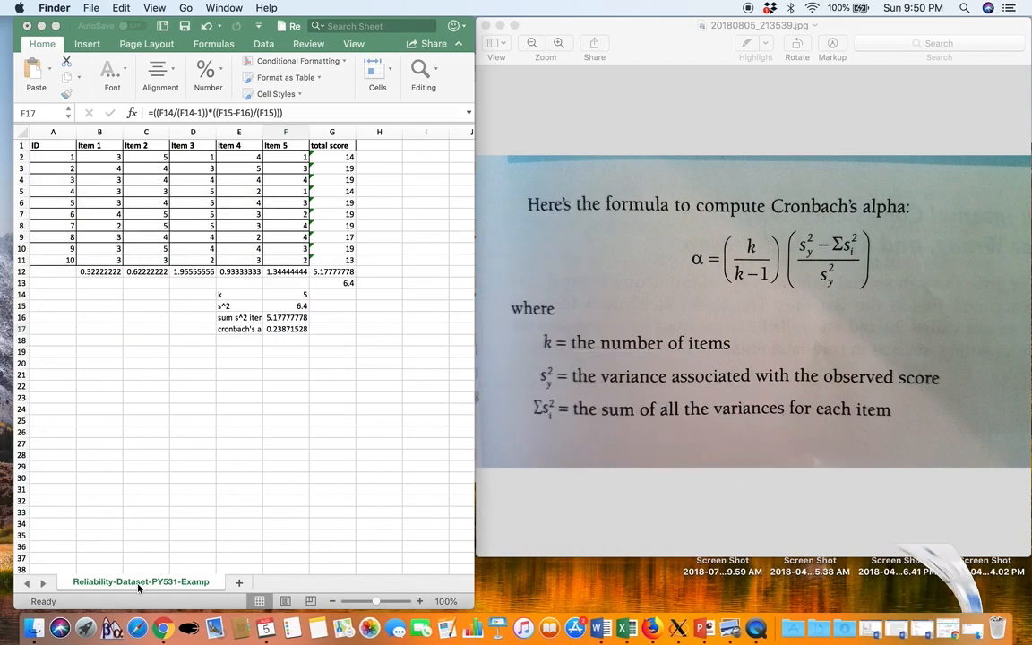